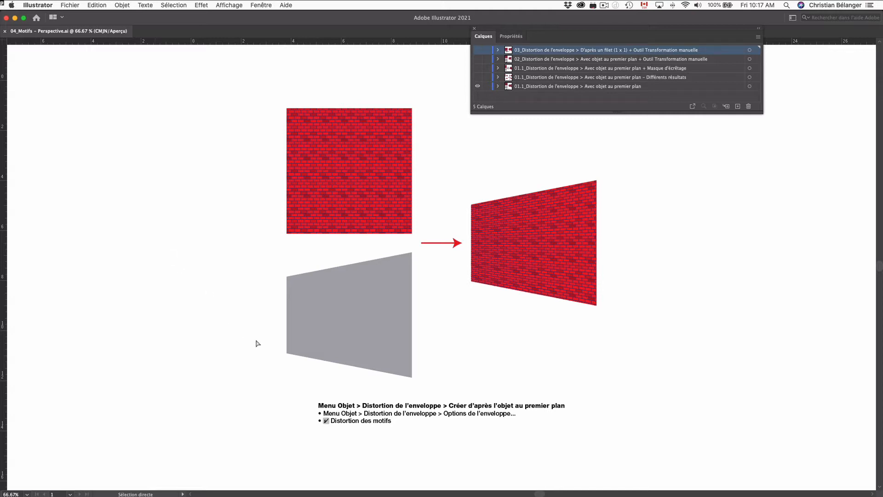
Examine the brick square, the grey trapezoid and the distorted brick wall that results from combining them
{"action": "left_click", "coordinate": [354, 306]}
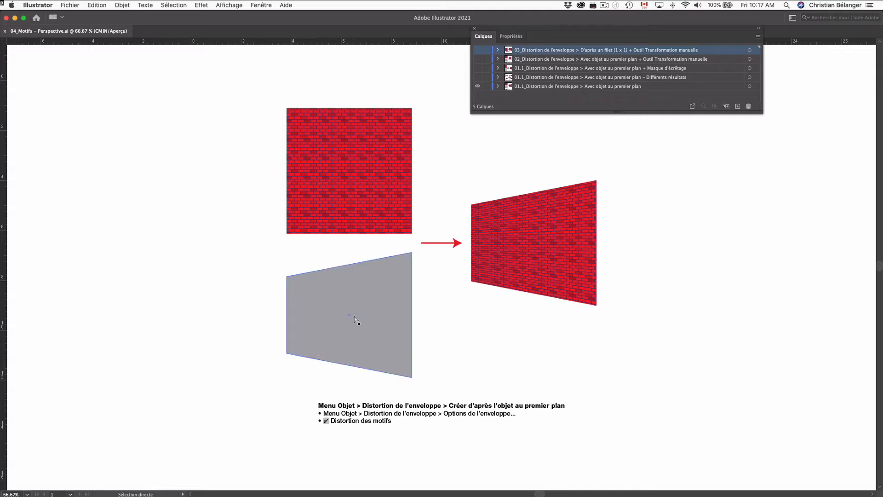
{"action": "left_click", "coordinate": [278, 305]}
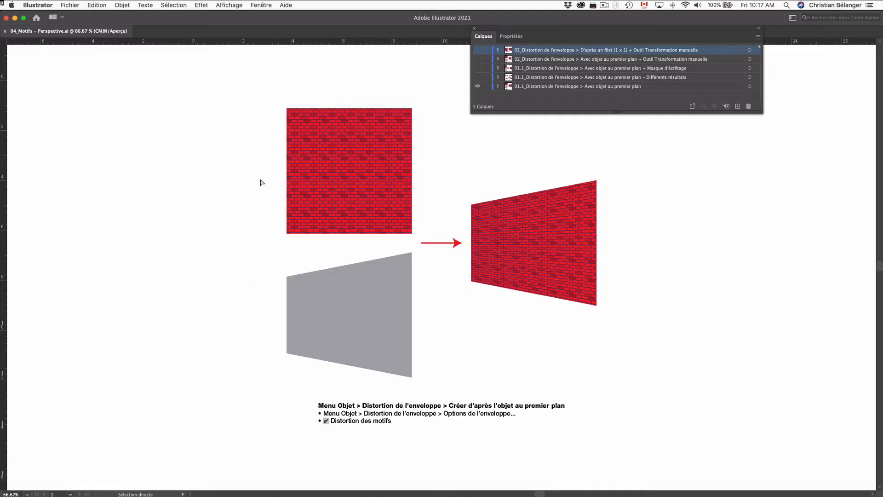
{"action": "left_click", "coordinate": [338, 187]}
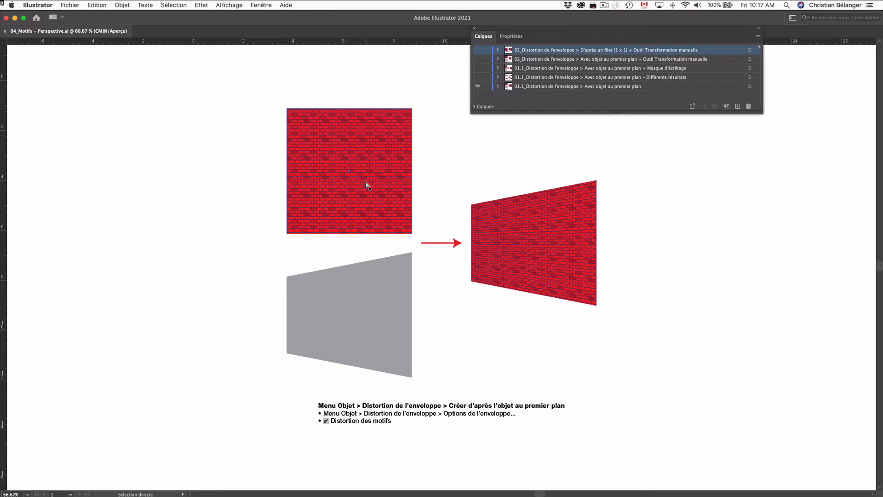
{"action": "left_click", "coordinate": [230, 221]}
{"action": "left_click", "coordinate": [318, 304]}
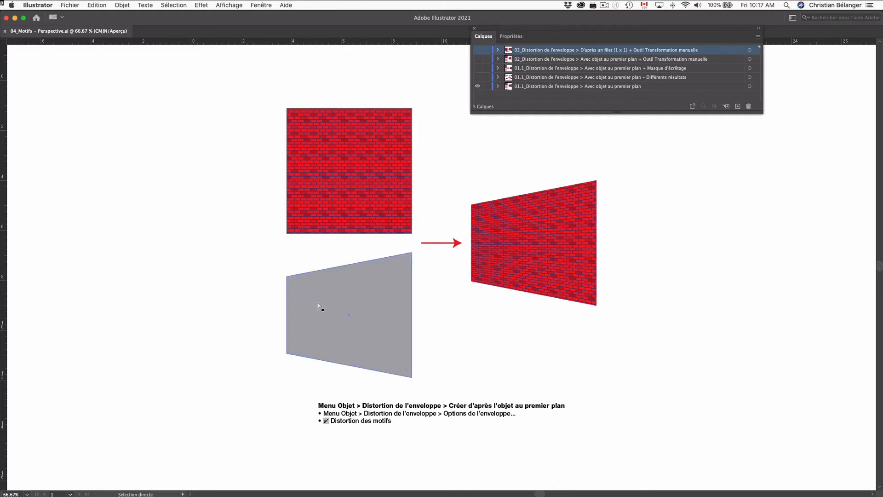
{"action": "left_click", "coordinate": [345, 189]}
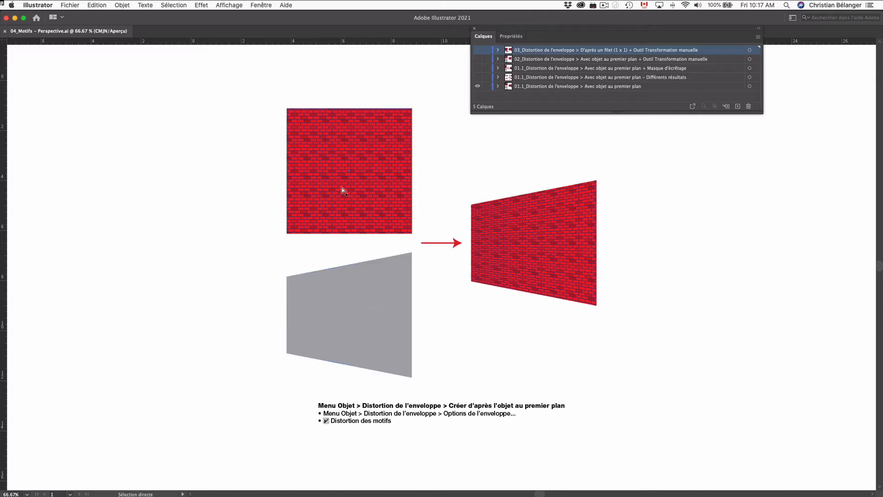
{"action": "left_click", "coordinate": [497, 252]}
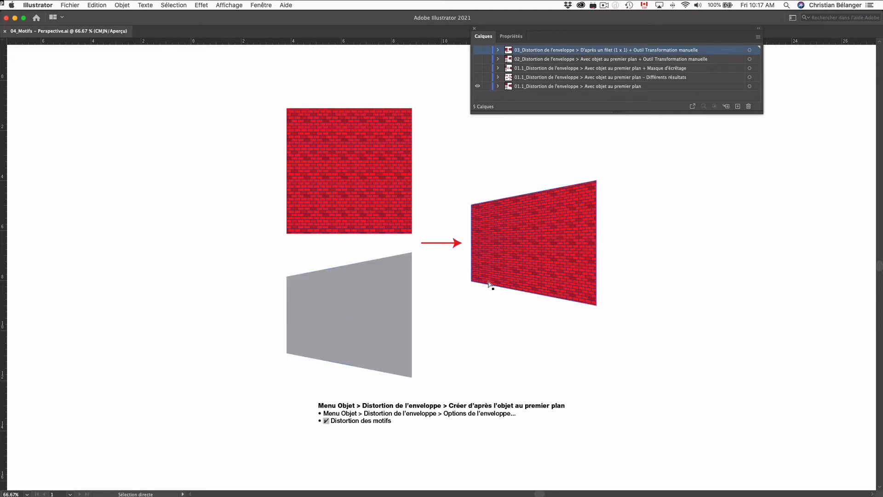
{"action": "left_click", "coordinate": [598, 305]}
Confirm the envelope distortion options with Distorsion des motifs enabled and fidelity at 50
{"action": "left_click", "coordinate": [123, 5]}
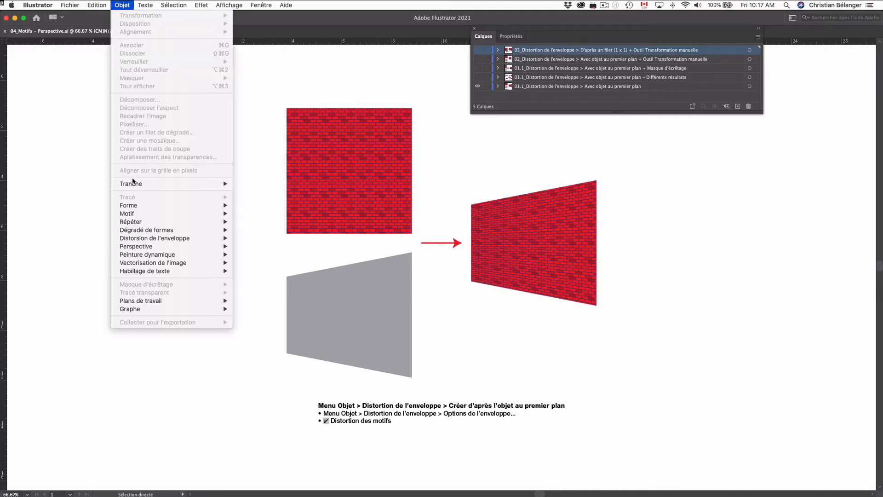
{"action": "mouse_move", "coordinate": [137, 239]}
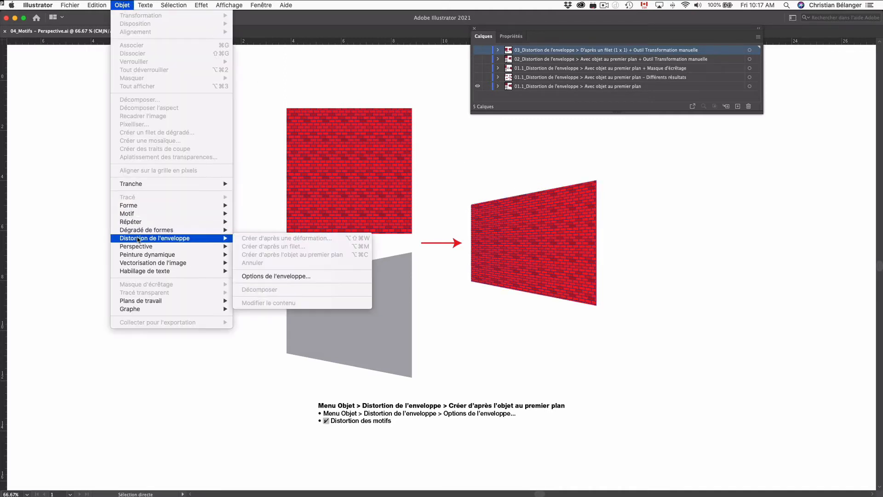
{"action": "left_click", "coordinate": [275, 276]}
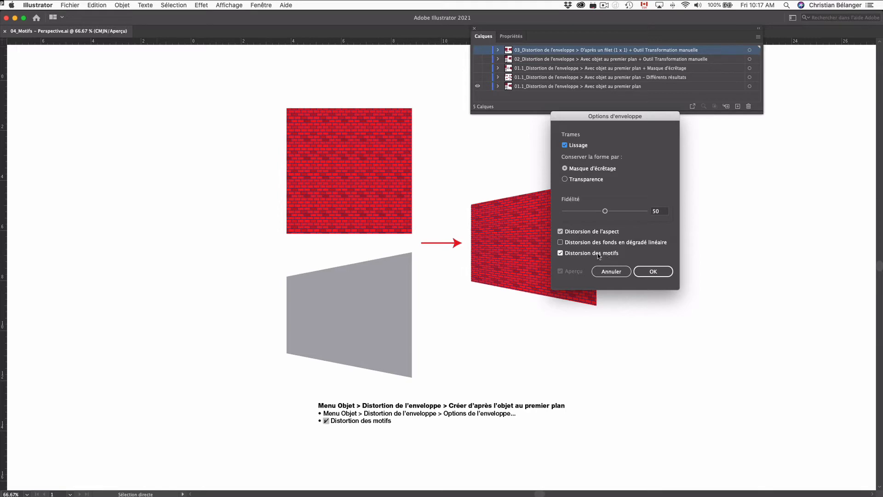
{"action": "left_click", "coordinate": [653, 272]}
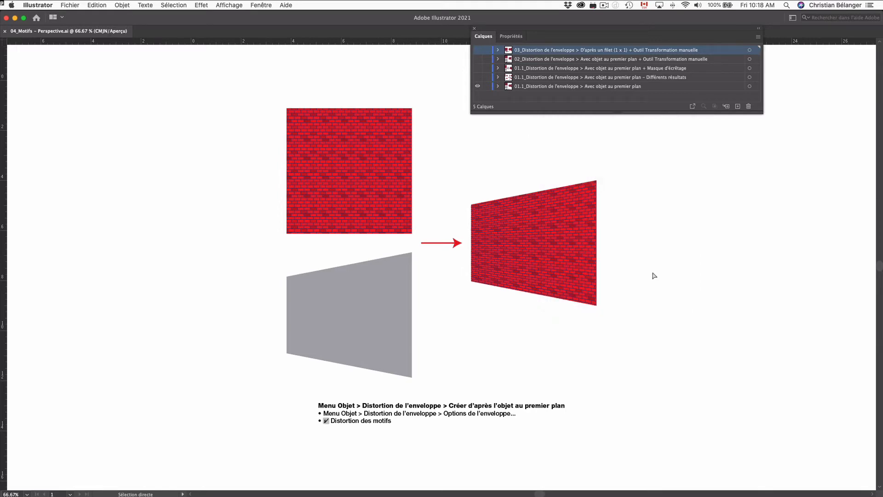
Move the grey trapezoid up over the brick square's lower half and create an envelope distortion of the bricks from the top object
{"action": "left_click", "coordinate": [386, 287]}
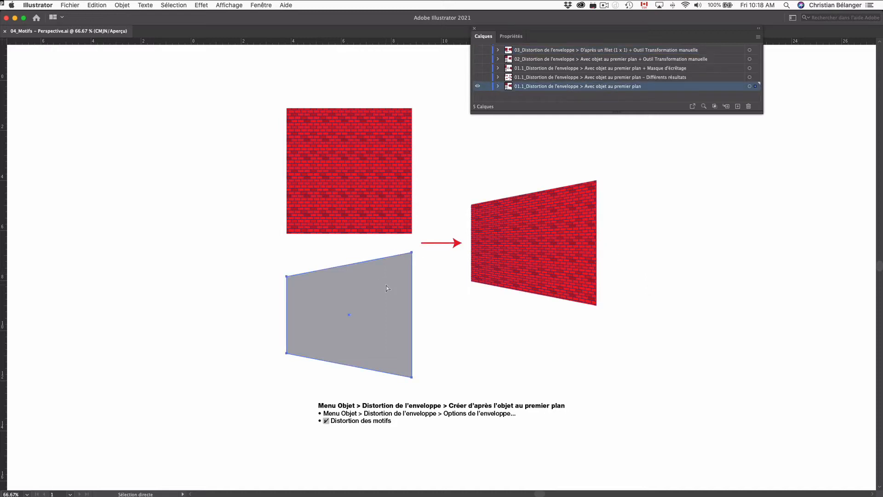
{"action": "left_click_drag", "start_coordinate": [386, 288], "coordinate": [379, 206]}
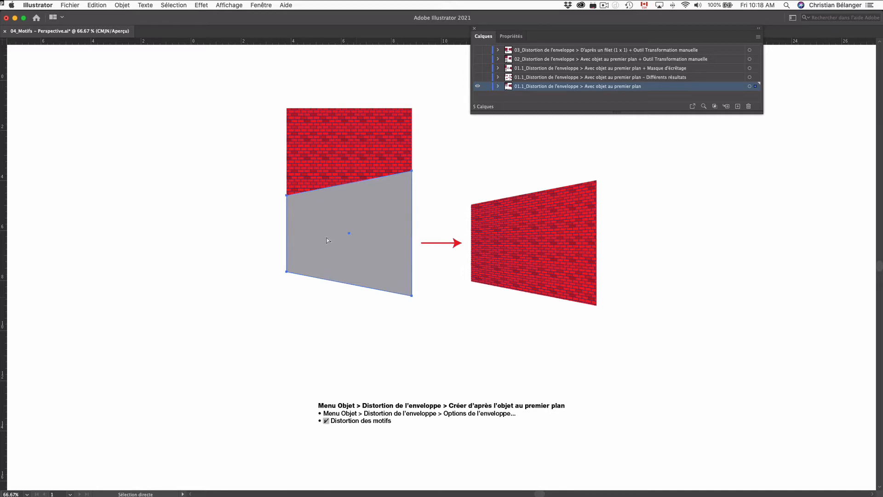
{"action": "left_click", "coordinate": [323, 175], "text": "shift"}
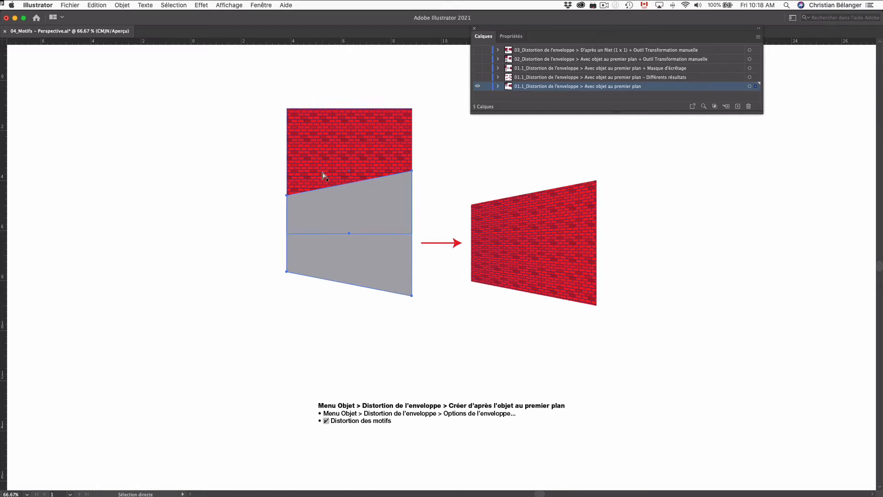
{"action": "left_click", "coordinate": [323, 170], "text": "shift"}
{"action": "left_click_drag", "start_coordinate": [254, 74], "coordinate": [419, 331]}
{"action": "left_click", "coordinate": [129, 4]}
{"action": "mouse_move", "coordinate": [170, 239]}
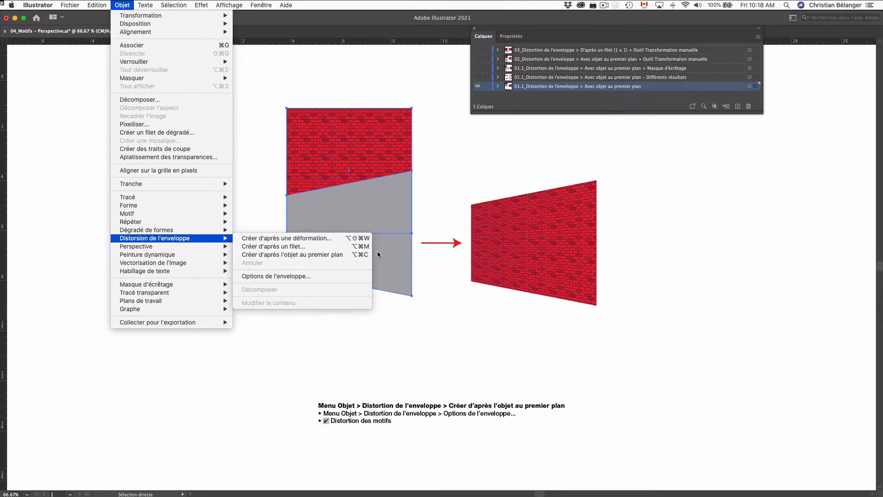
{"action": "left_click", "coordinate": [326, 256]}
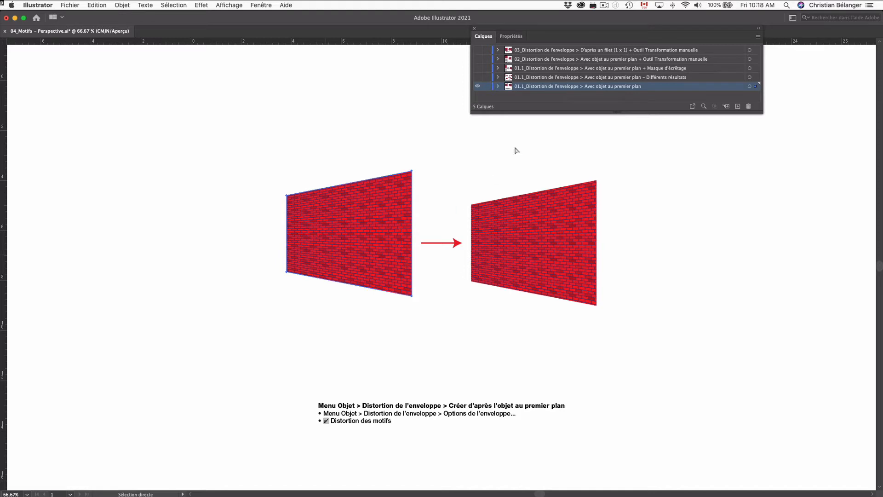
Hide the "Avec objet au premier plan" layer, then show and activate the "Avec objet au premier plan - Différents résultats" layer
{"action": "left_click", "coordinate": [478, 85]}
{"action": "left_click", "coordinate": [477, 77]}
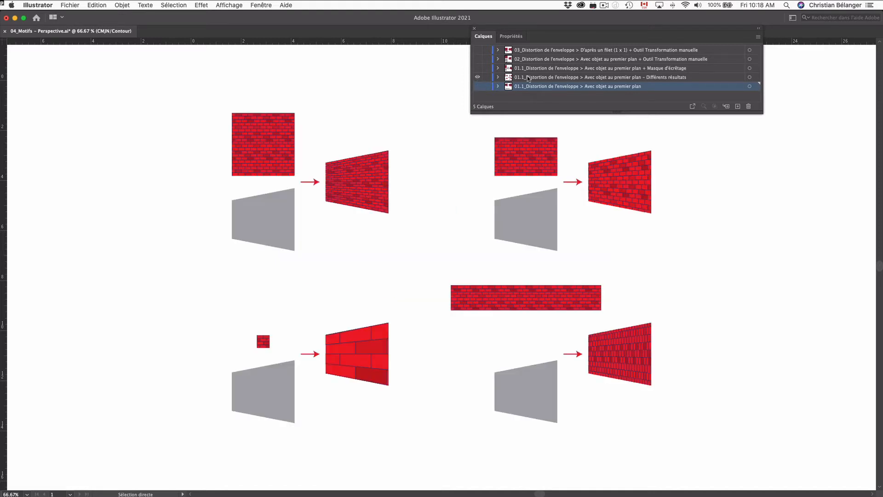
{"action": "left_click", "coordinate": [530, 78]}
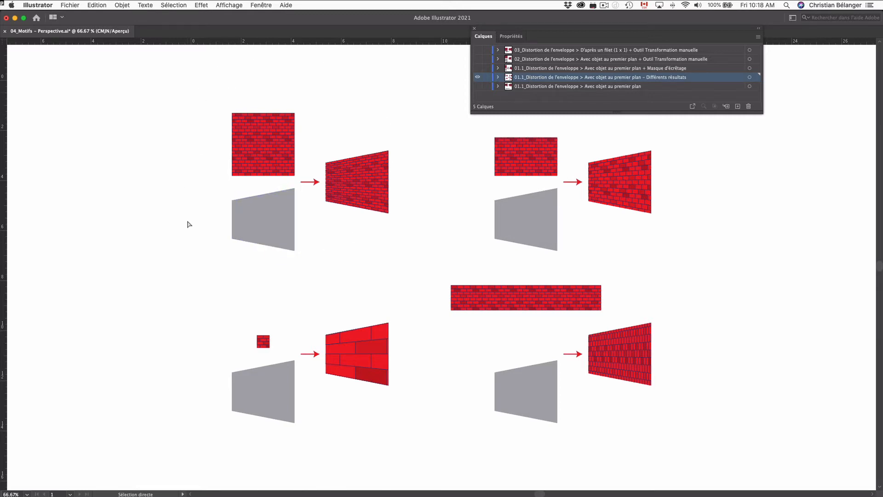
Try overlaying the large brick square on the grey trapezoid directly below it, and undo the move
{"action": "left_click", "coordinate": [276, 138]}
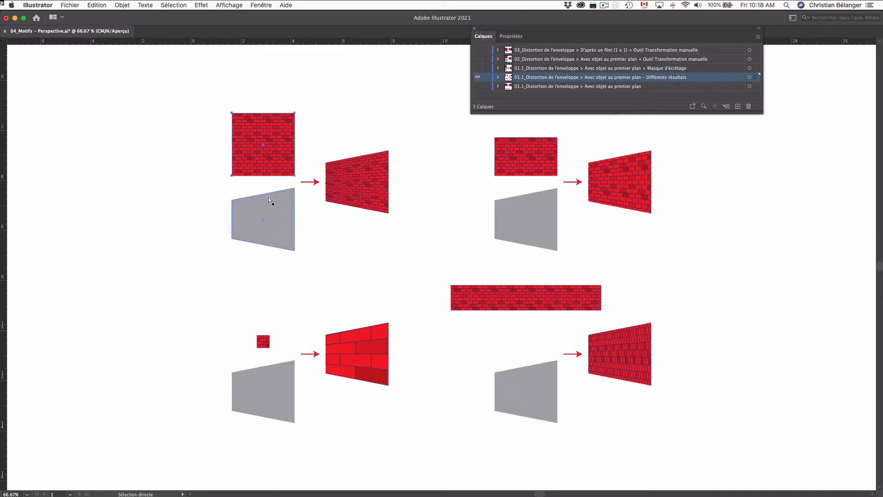
{"action": "left_click_drag", "start_coordinate": [294, 175], "coordinate": [295, 252]}
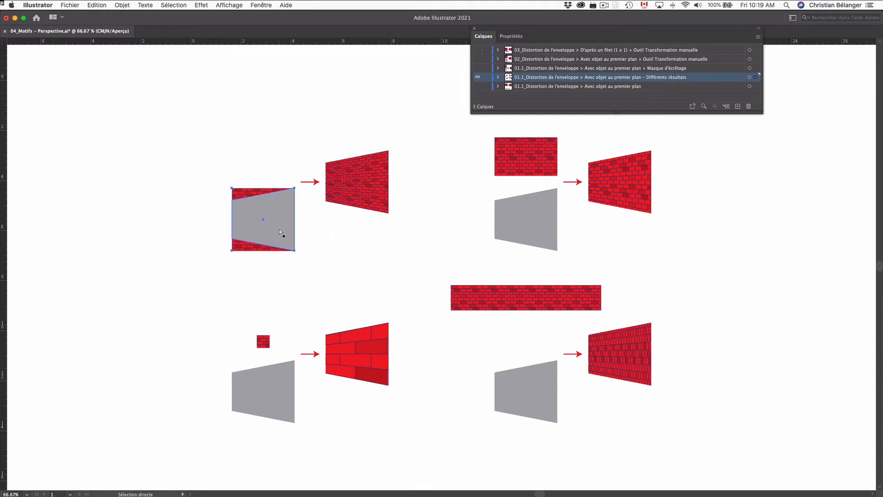
{"action": "key", "text": "super+z"}
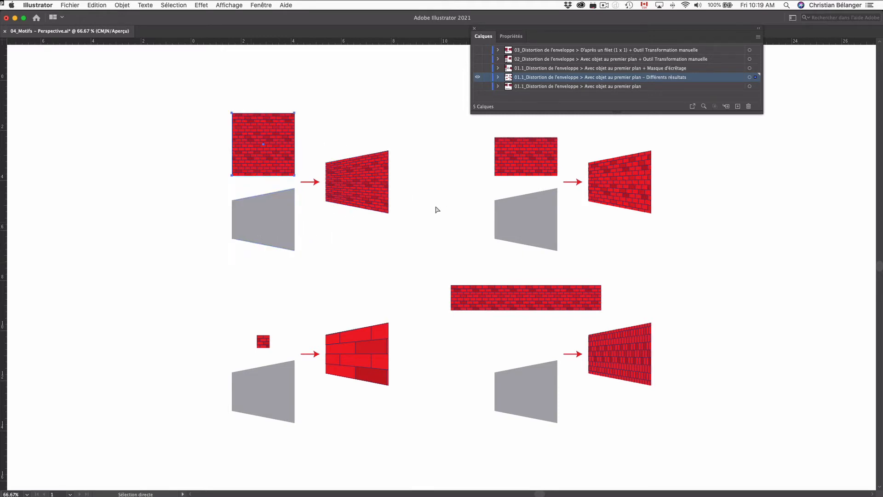
Try overlaying the shorter brick rectangle on the grey trapezoid directly below it, and undo the move
{"action": "left_click", "coordinate": [436, 206]}
{"action": "left_click", "coordinate": [545, 166]}
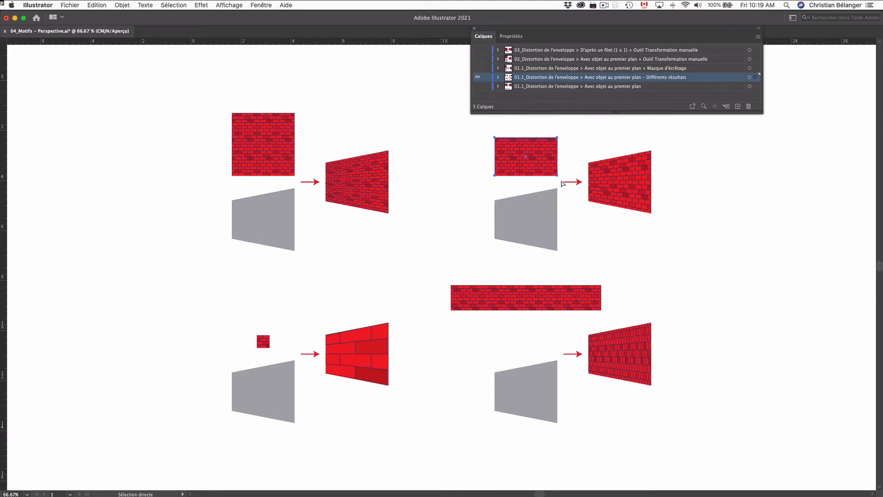
{"action": "left_click_drag", "start_coordinate": [494, 175], "coordinate": [494, 238]}
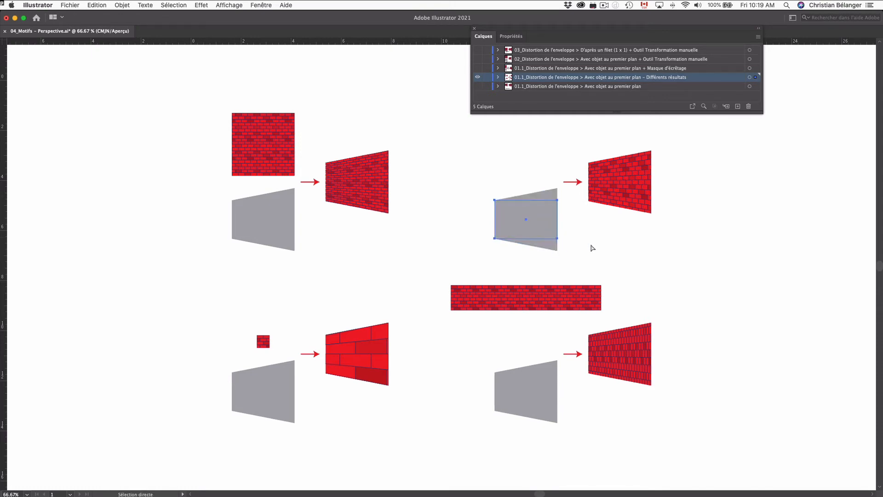
{"action": "key", "text": "super+z"}
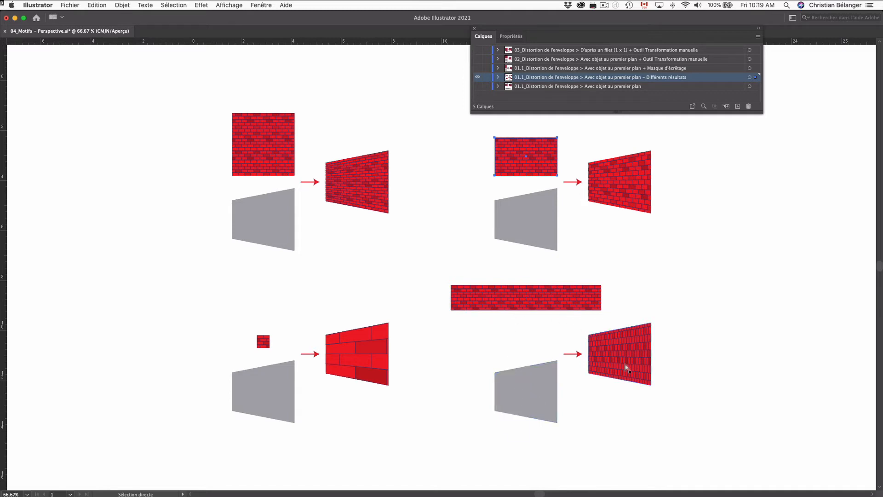
Compare how the proportions of each source brick shape affect its distorted wall relative to the grey trapezoid
{"action": "left_click", "coordinate": [718, 353]}
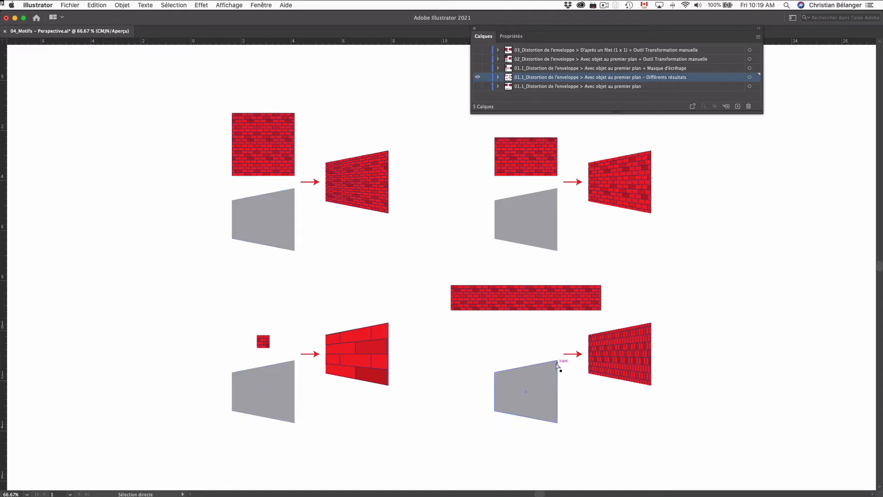
{"action": "left_click", "coordinate": [538, 162]}
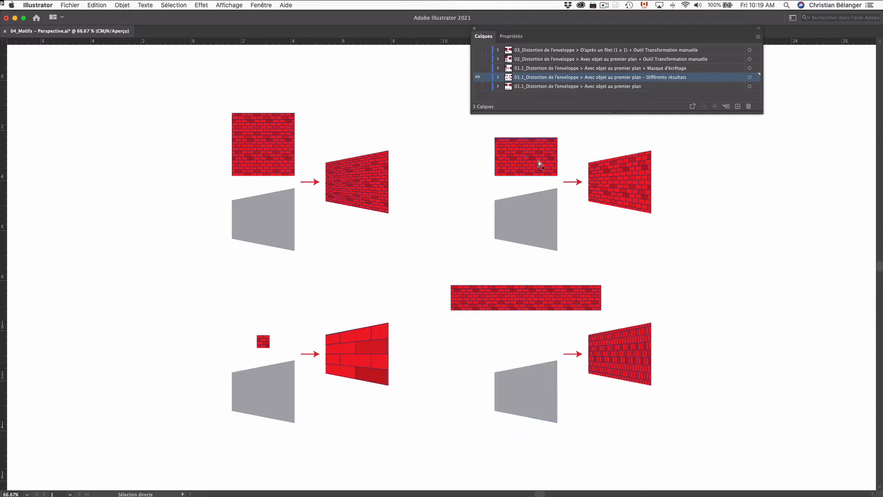
{"action": "left_click", "coordinate": [493, 223], "text": "shift"}
{"action": "left_click", "coordinate": [552, 234], "text": "shift"}
{"action": "left_click", "coordinate": [289, 217], "text": "shift"}
{"action": "left_click", "coordinate": [299, 219]}
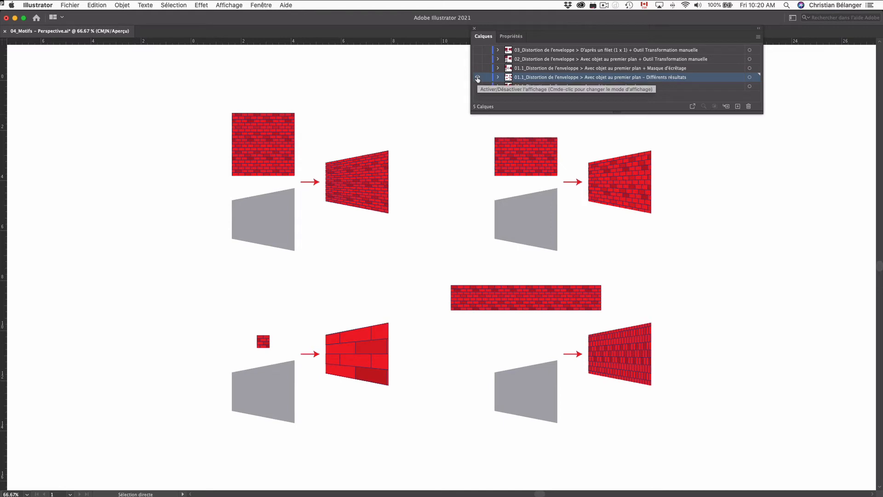
{"action": "left_click", "coordinate": [275, 214]}
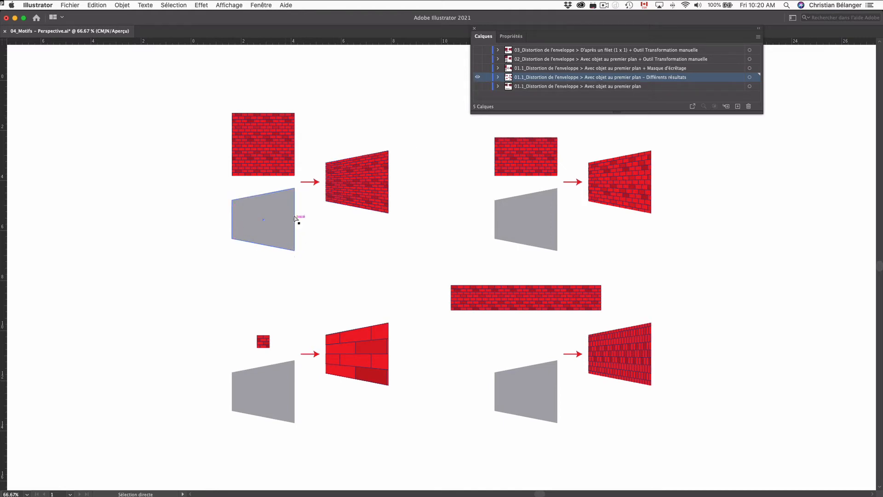
{"action": "left_click", "coordinate": [412, 151]}
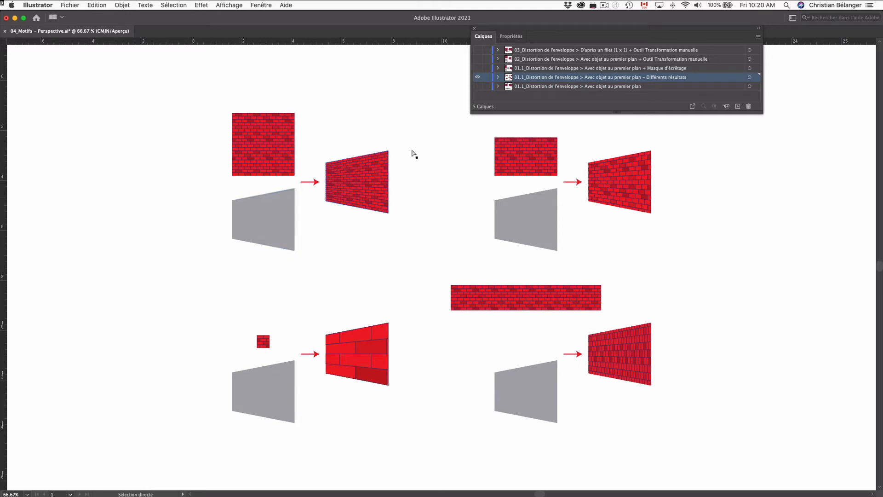
Hide the "Différents résultats" layer and show the "Avec objet au premier plan + Masque d'écrêtage" layer
{"action": "left_click", "coordinate": [477, 79]}
{"action": "left_click", "coordinate": [478, 69]}
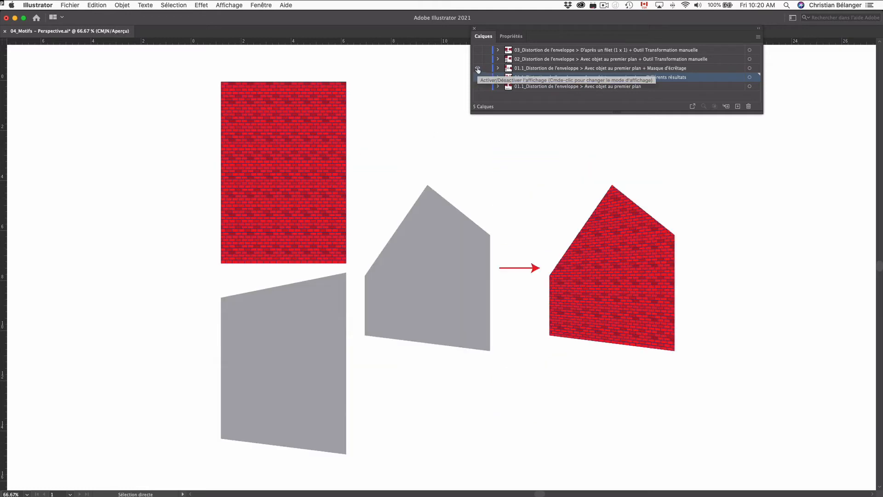
{"action": "left_click", "coordinate": [462, 256]}
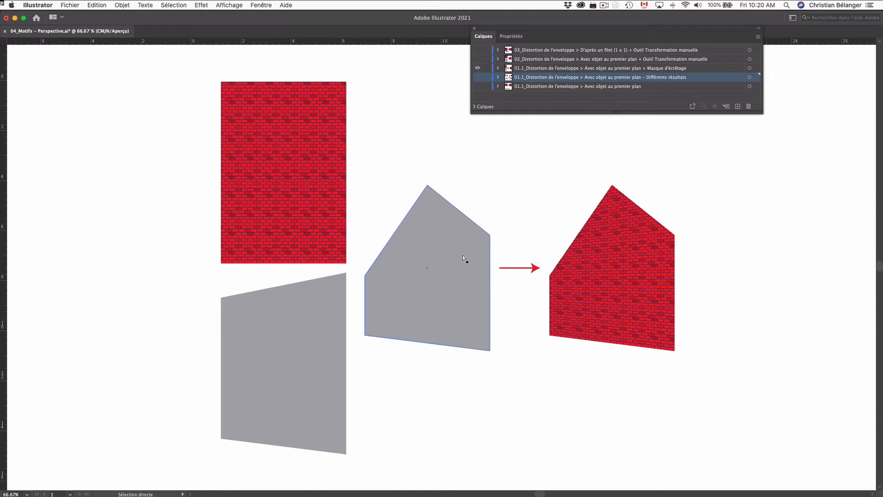
Align the brick rectangle with the grey house-shaped polygon and create an envelope distortion of the bricks from the top object
{"action": "left_click", "coordinate": [317, 209]}
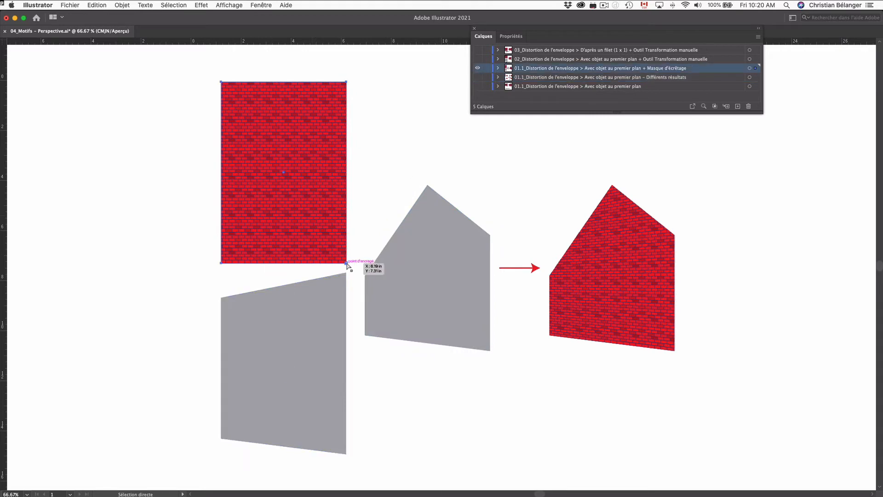
{"action": "left_click_drag", "start_coordinate": [346, 263], "coordinate": [442, 308]}
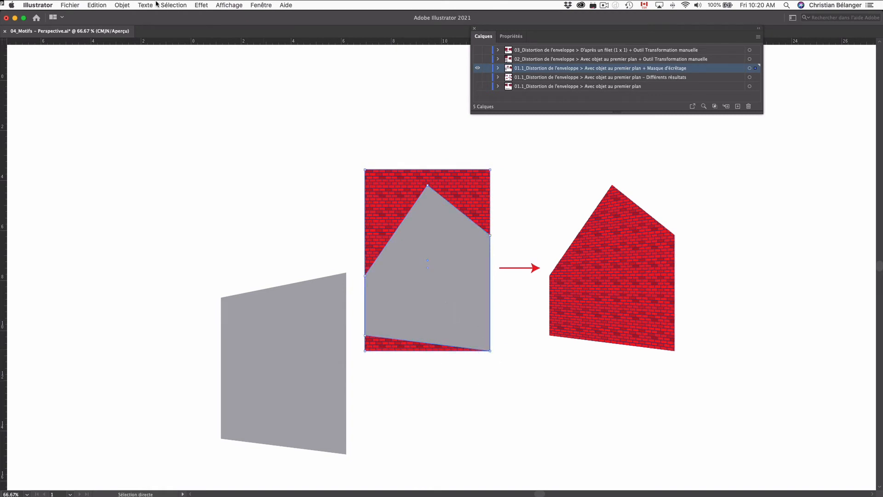
{"action": "left_click", "coordinate": [123, 5]}
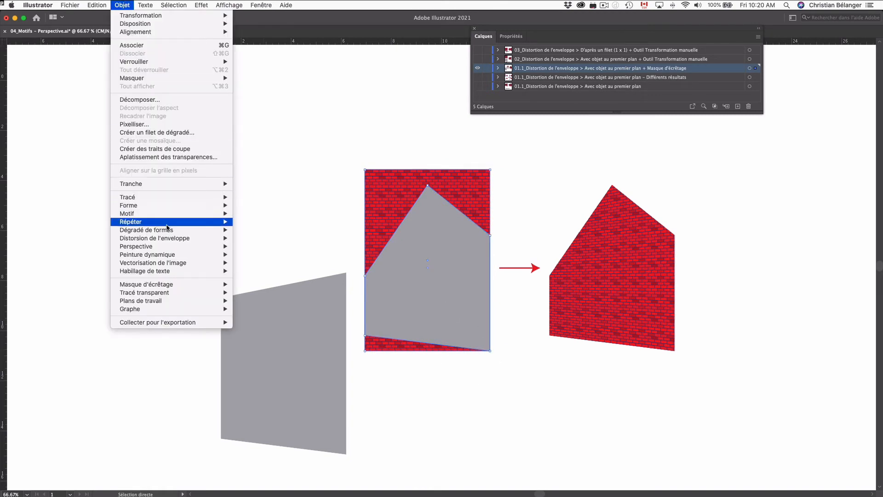
{"action": "mouse_move", "coordinate": [181, 238]}
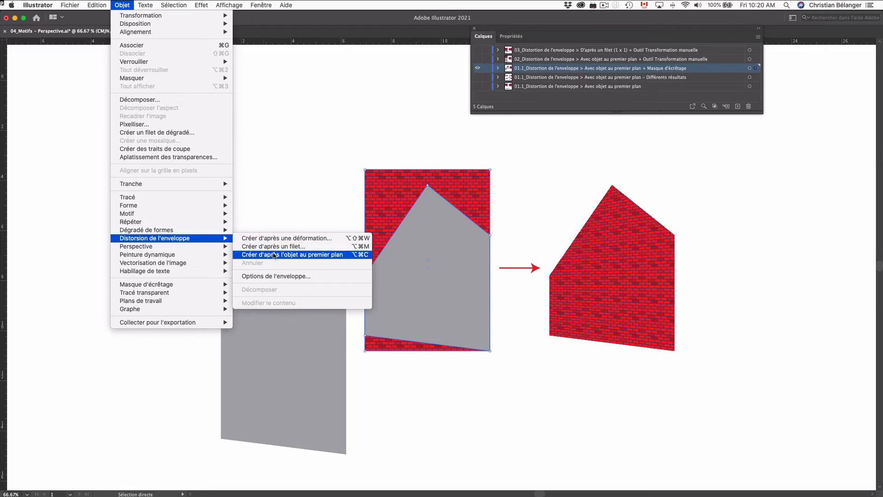
{"action": "left_click", "coordinate": [273, 254]}
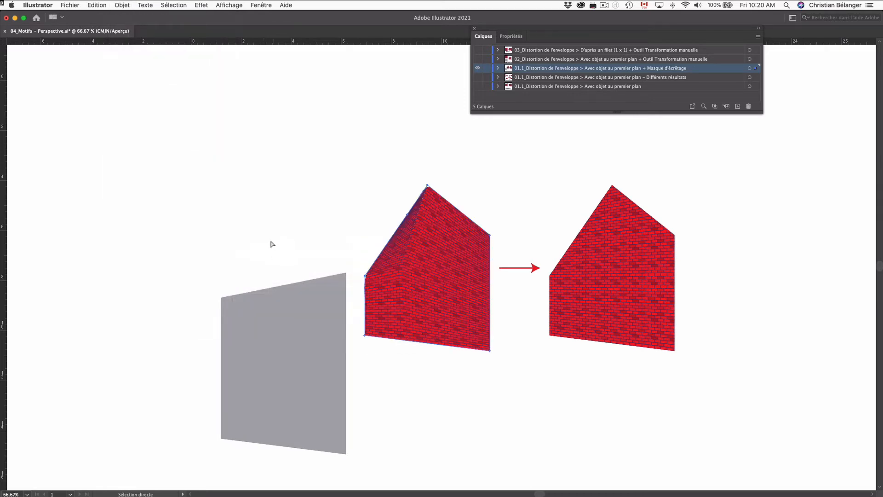
Undo the house-shaped envelope distortion and the alignment move, restoring the separate brick rectangle and grey polygon
{"action": "left_click", "coordinate": [233, 153]}
{"action": "key", "text": "super+z"}
{"action": "key", "text": "super+z"}
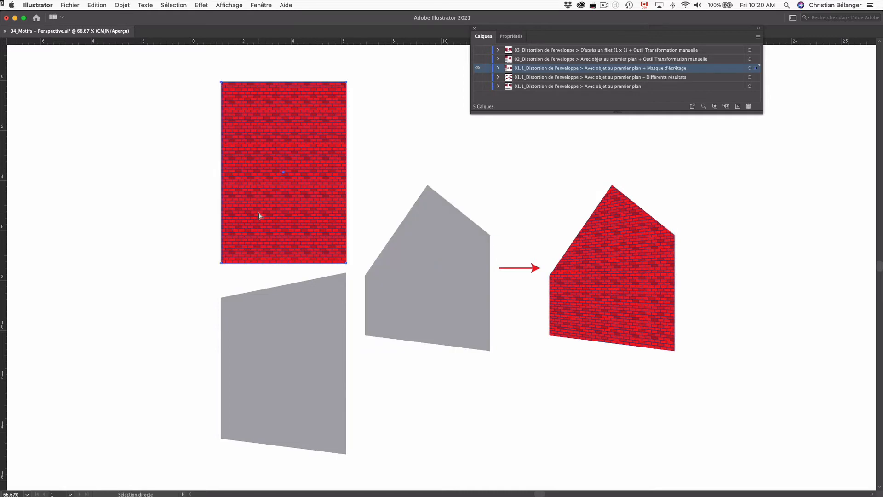
{"action": "left_click", "coordinate": [177, 211]}
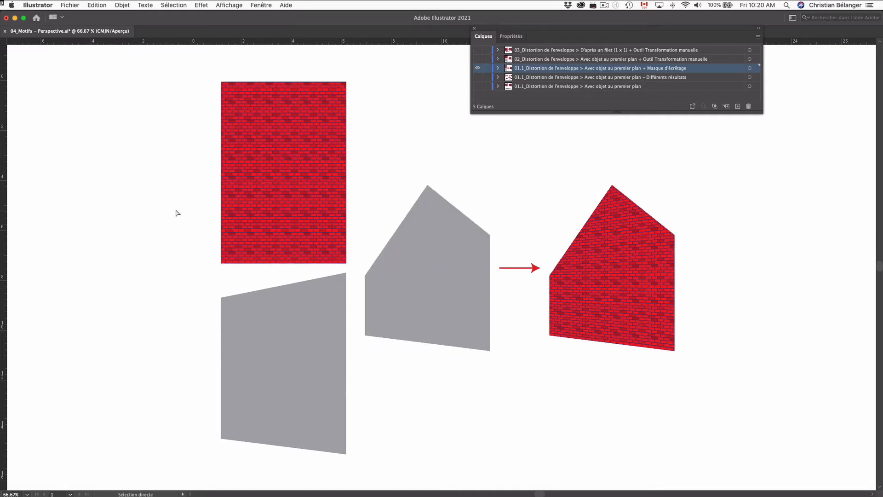
Move the grey trapezoid up over the brick rectangle and create an envelope distortion of the bricks from the top object
{"action": "left_click", "coordinate": [321, 386]}
{"action": "left_click_drag", "start_coordinate": [323, 408], "coordinate": [326, 326]}
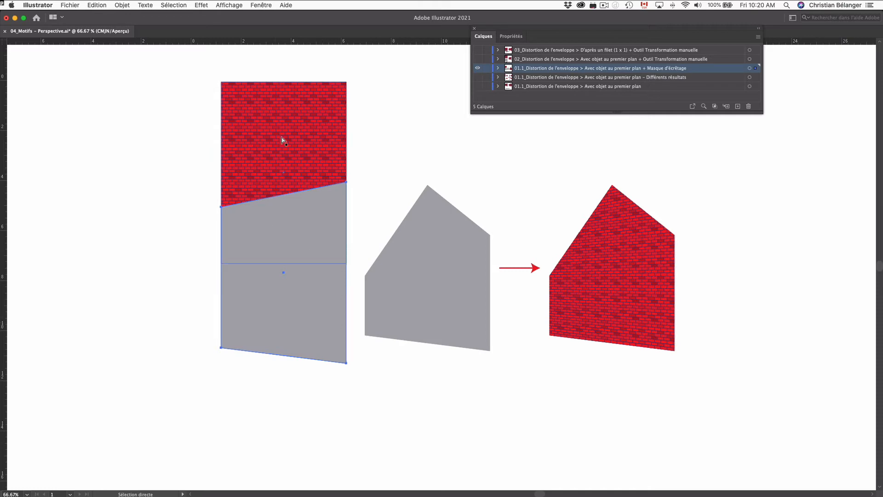
{"action": "left_click_drag", "start_coordinate": [186, 60], "coordinate": [357, 380]}
{"action": "left_click", "coordinate": [122, 4]}
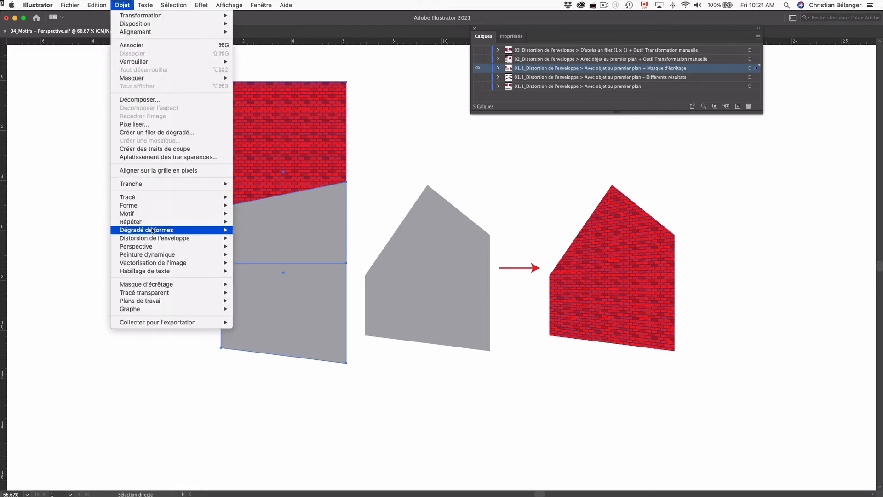
{"action": "mouse_move", "coordinate": [154, 238]}
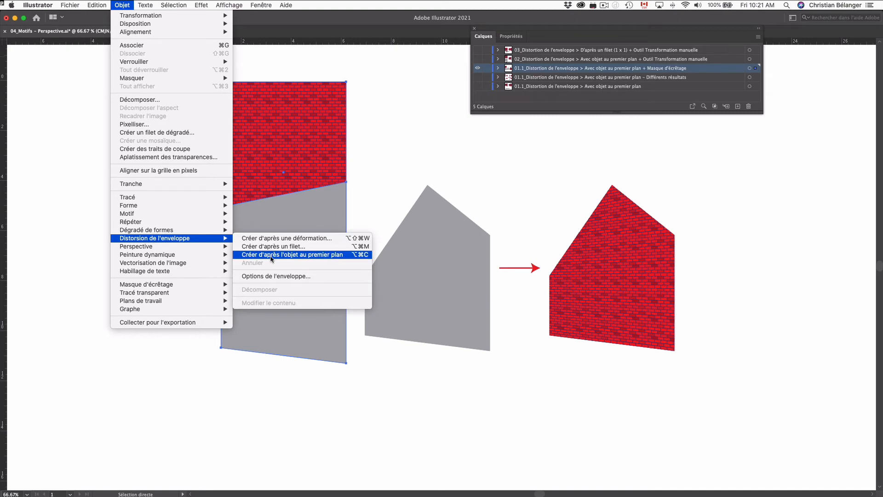
{"action": "left_click", "coordinate": [272, 254]}
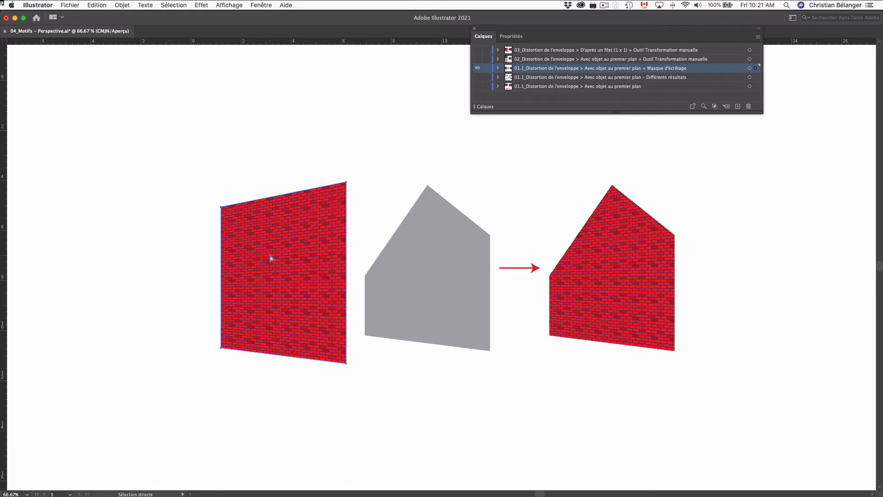
Move the grey house-shaped polygon onto the distorted brick wall so their lower-right corners coincide
{"action": "left_click", "coordinate": [365, 367]}
{"action": "left_click", "coordinate": [467, 308]}
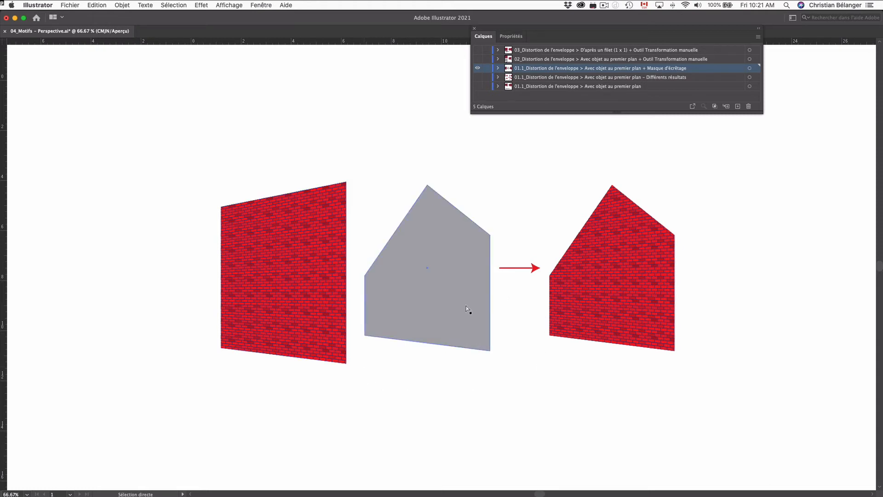
{"action": "left_click", "coordinate": [311, 272]}
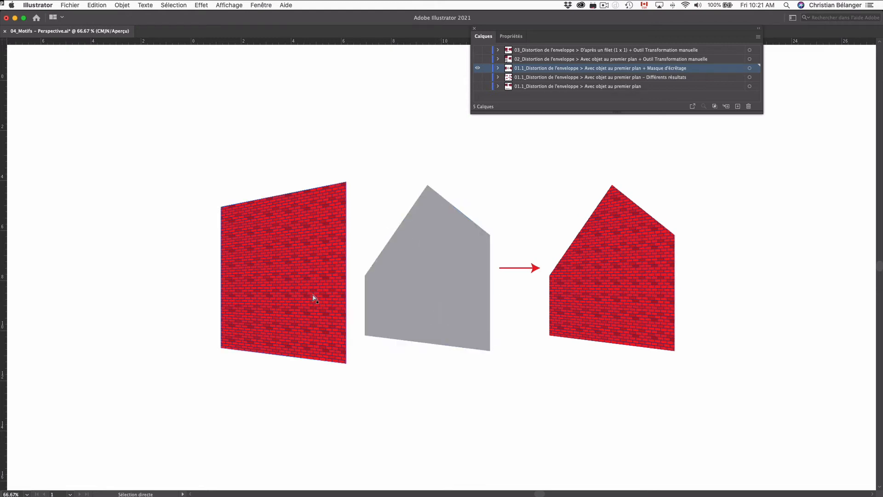
{"action": "left_click", "coordinate": [405, 313]}
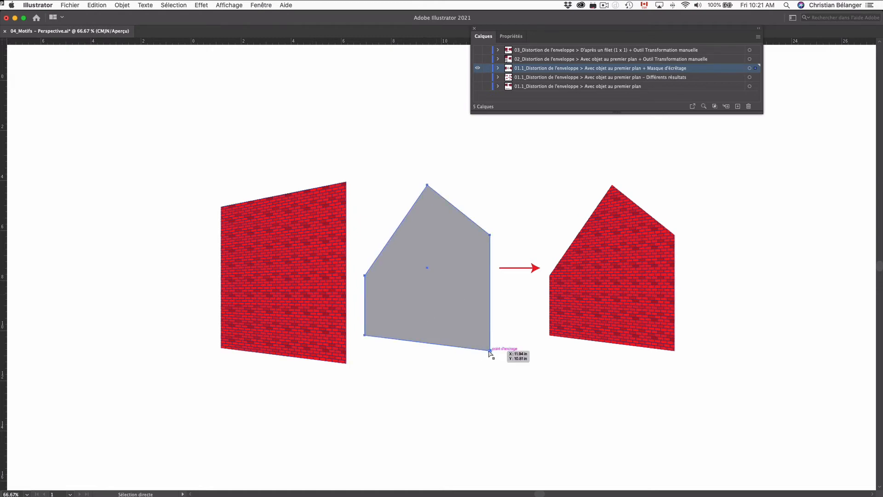
{"action": "left_click_drag", "start_coordinate": [489, 351], "coordinate": [346, 363]}
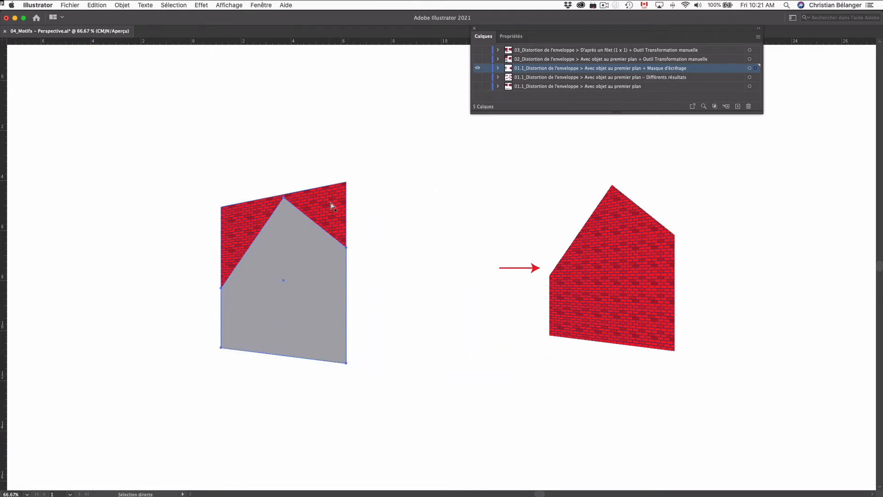
Create a clipping mask from the distorted brick wall and the house-shaped polygon, and deselect the result
{"action": "left_click_drag", "start_coordinate": [179, 163], "coordinate": [390, 415]}
{"action": "right_click", "coordinate": [307, 254]}
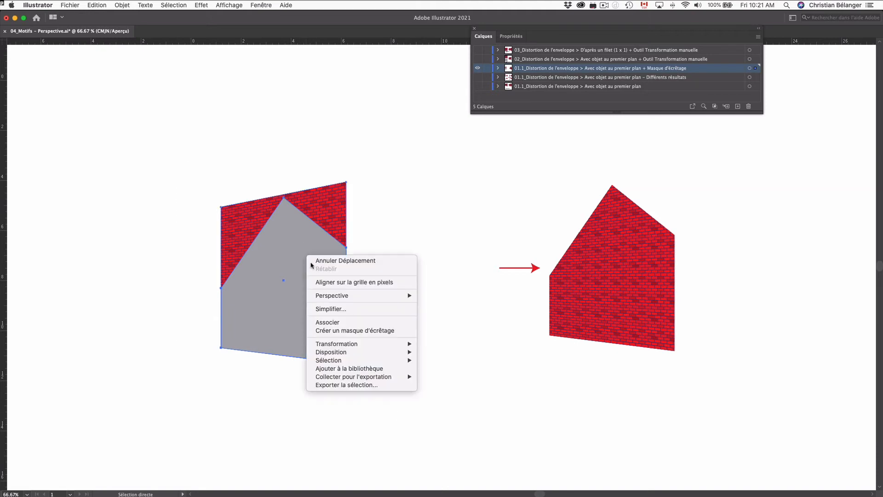
{"action": "left_click", "coordinate": [337, 330]}
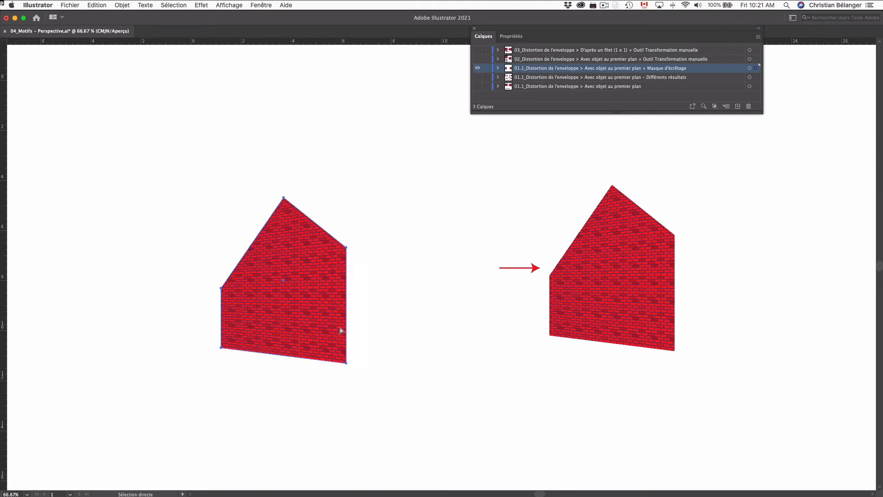
{"action": "left_click", "coordinate": [396, 315]}
Hide the "Masque d'écrêtage" layer, and show and activate the "02_Distortion de l'enveloppe > Avec objet au premier plan + Outil Transformation manuelle" layer
{"action": "left_click", "coordinate": [477, 68]}
{"action": "left_click", "coordinate": [478, 59]}
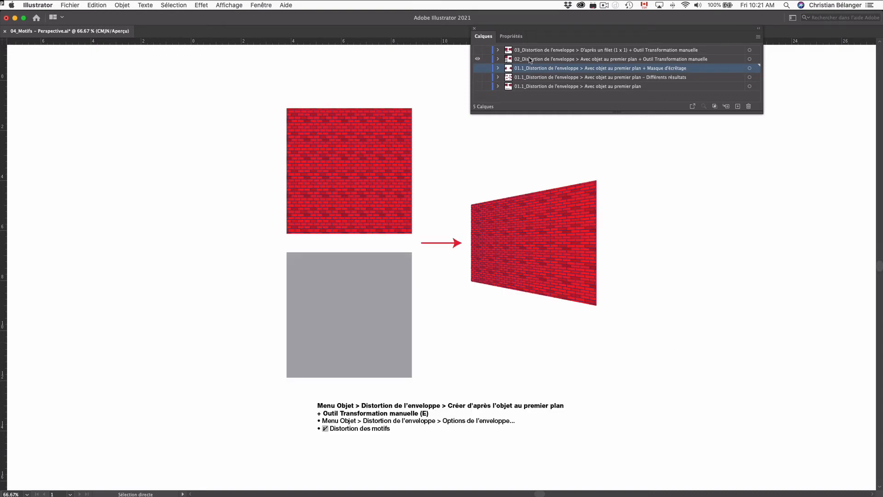
{"action": "left_click", "coordinate": [531, 59]}
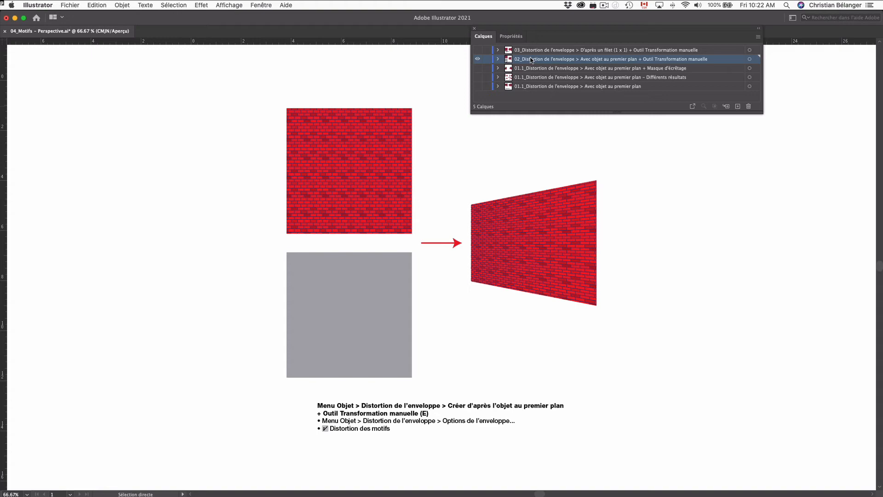
Review the earlier top-object and "Différents résultats" layers to compare source shapes with their distorted walls, and return to layer 02
{"action": "left_click", "coordinate": [477, 59]}
{"action": "left_click", "coordinate": [477, 86]}
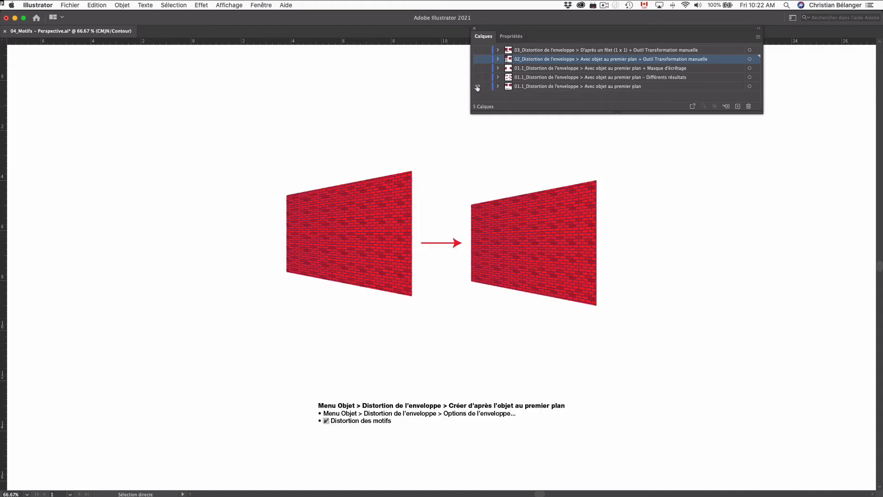
{"action": "key", "text": "super+y"}
{"action": "left_click", "coordinate": [477, 86]}
{"action": "left_click", "coordinate": [477, 78]}
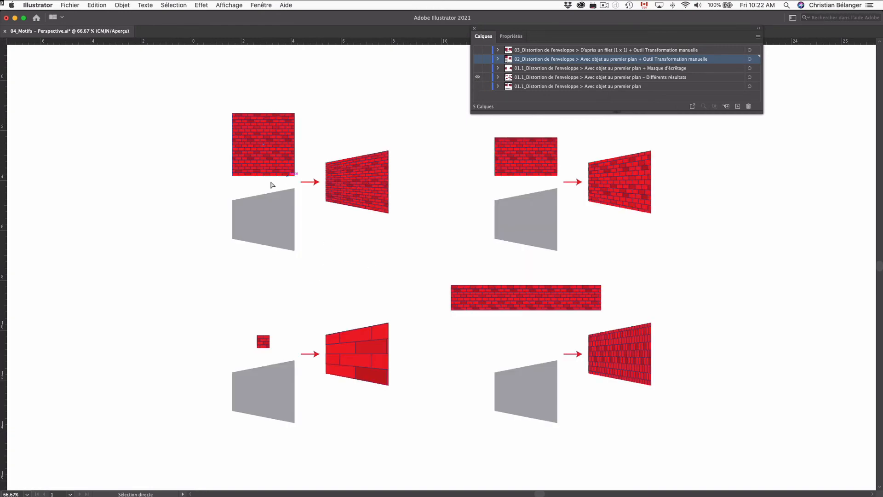
{"action": "left_click", "coordinate": [275, 219]}
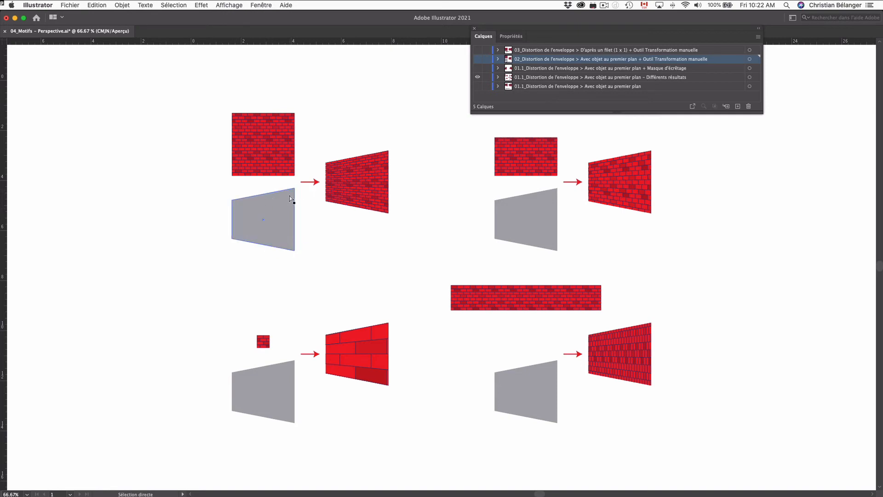
{"action": "left_click", "coordinate": [246, 151]}
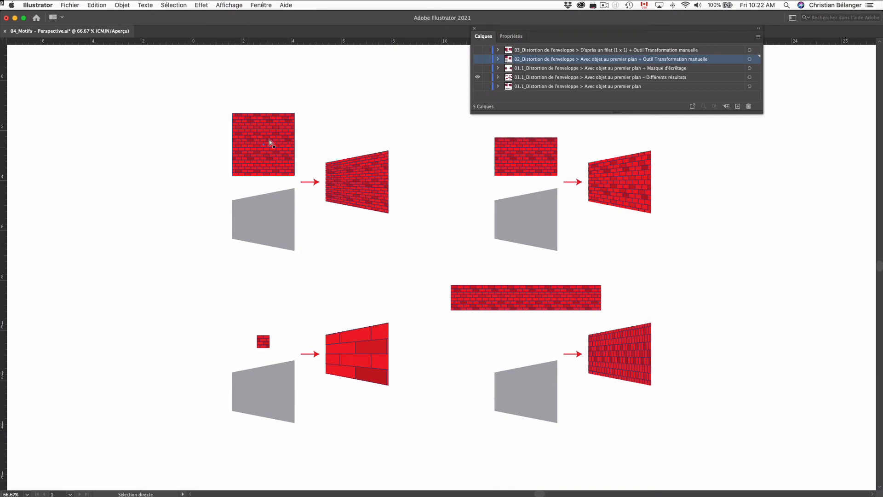
{"action": "left_click", "coordinate": [290, 212], "text": "shift"}
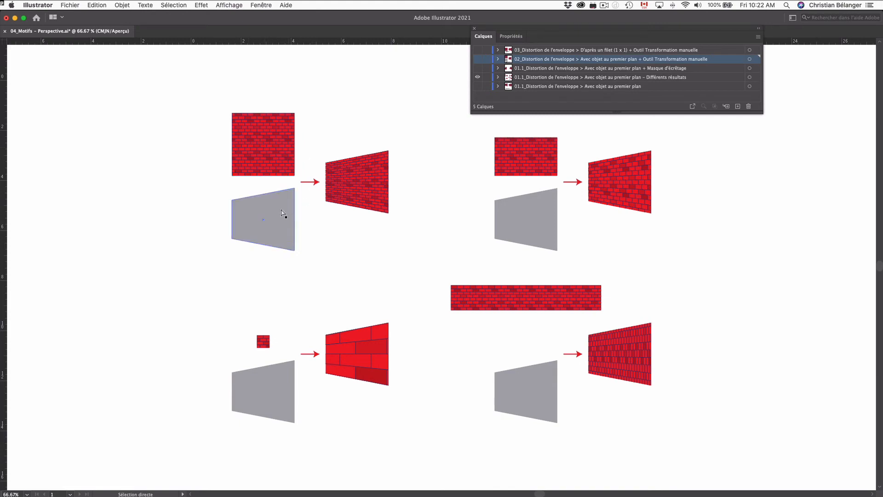
{"action": "left_click", "coordinate": [281, 169], "text": "shift"}
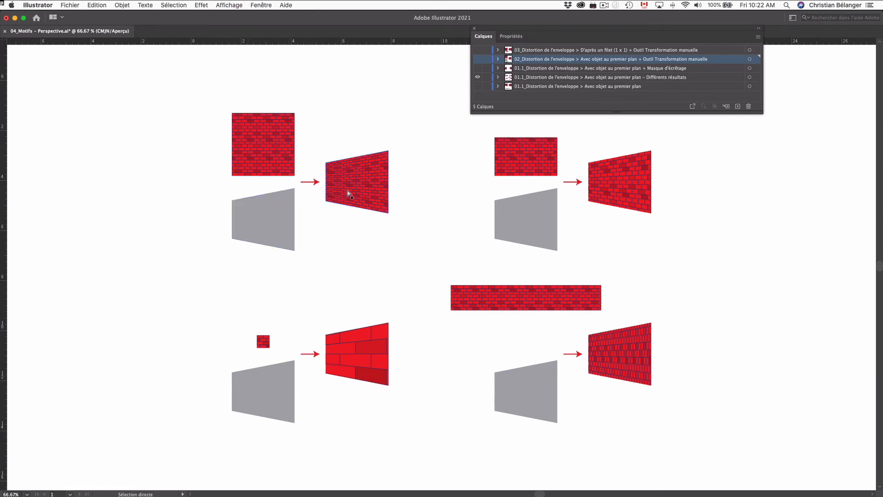
{"action": "left_click", "coordinate": [477, 77]}
{"action": "left_click", "coordinate": [477, 59]}
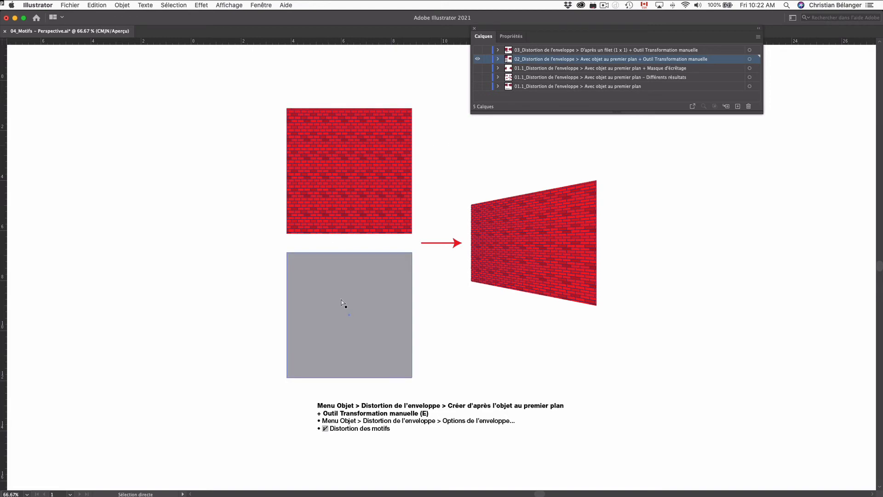
Move the grey square up over the brick square and create an envelope distortion of the bricks from the top object
{"action": "left_click_drag", "start_coordinate": [377, 301], "coordinate": [378, 225]}
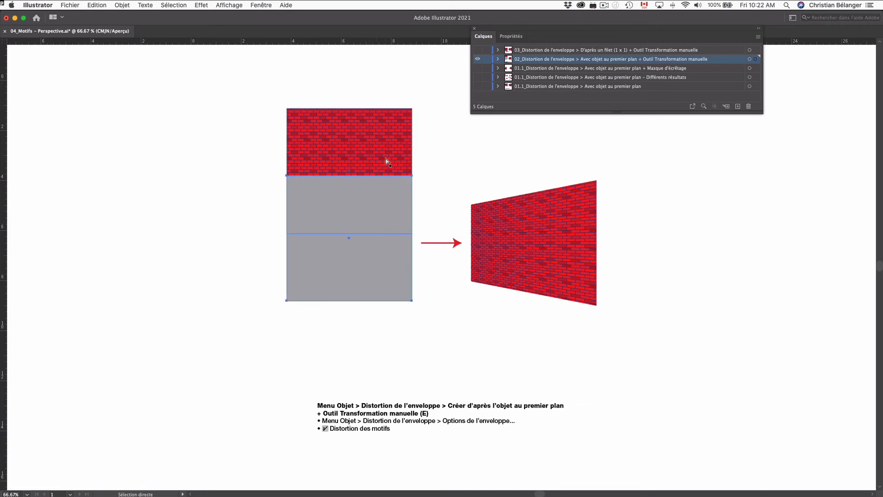
{"action": "left_click_drag", "start_coordinate": [255, 82], "coordinate": [420, 328]}
{"action": "left_click", "coordinate": [121, 5]}
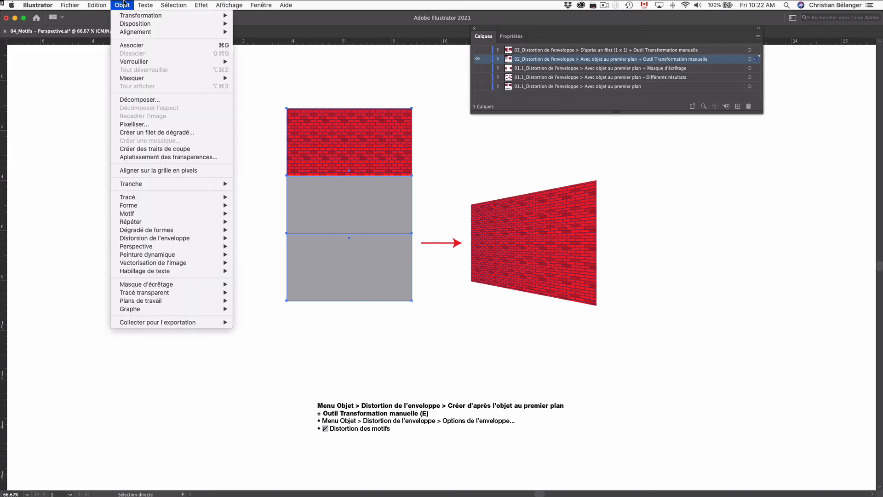
{"action": "mouse_move", "coordinate": [152, 239]}
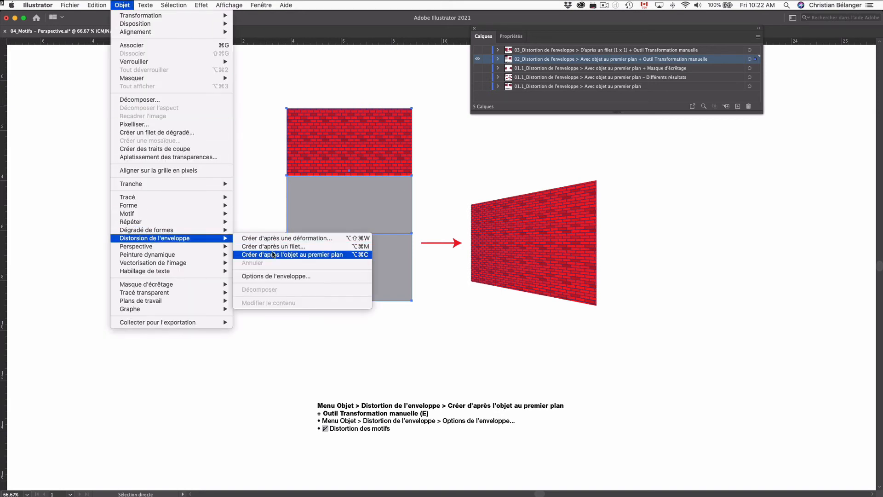
{"action": "left_click", "coordinate": [273, 255]}
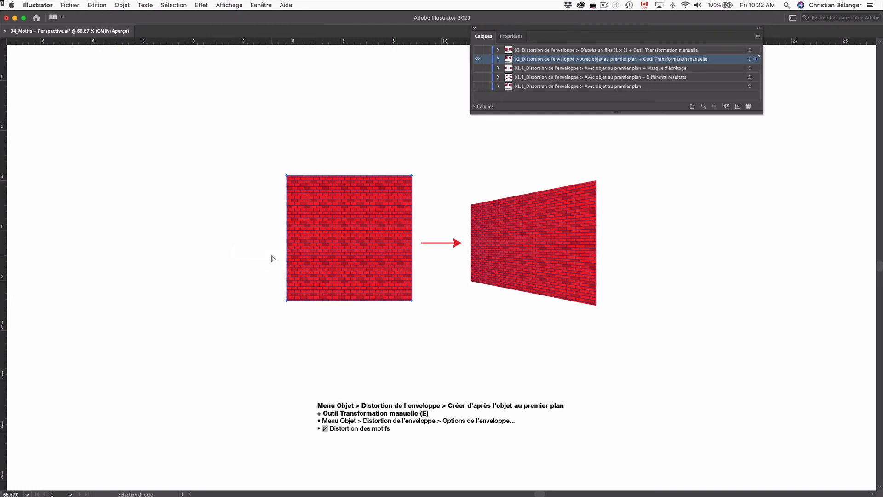
Narrow the left side of the brick square with the Free Transform tool's perspective distortion, undoing an extra adjustment of the upper-right corner
{"action": "key", "text": "Tab"}
{"action": "key", "text": "e"}
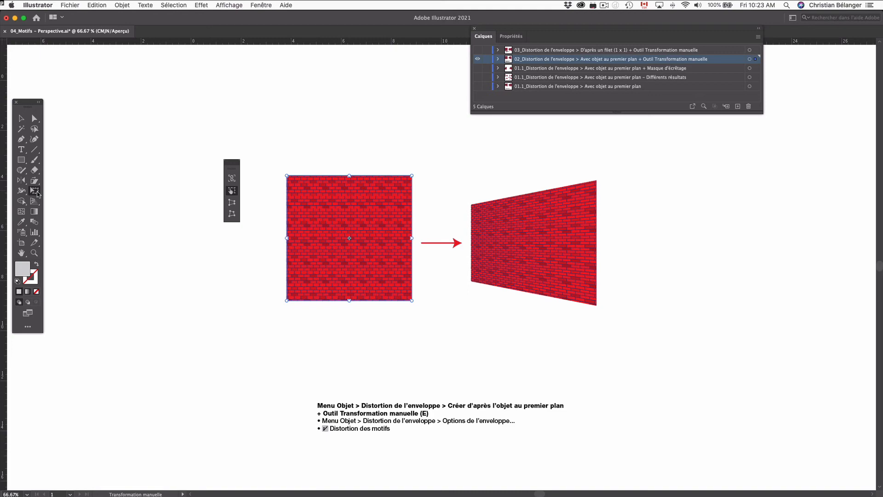
{"action": "left_click", "coordinate": [232, 203]}
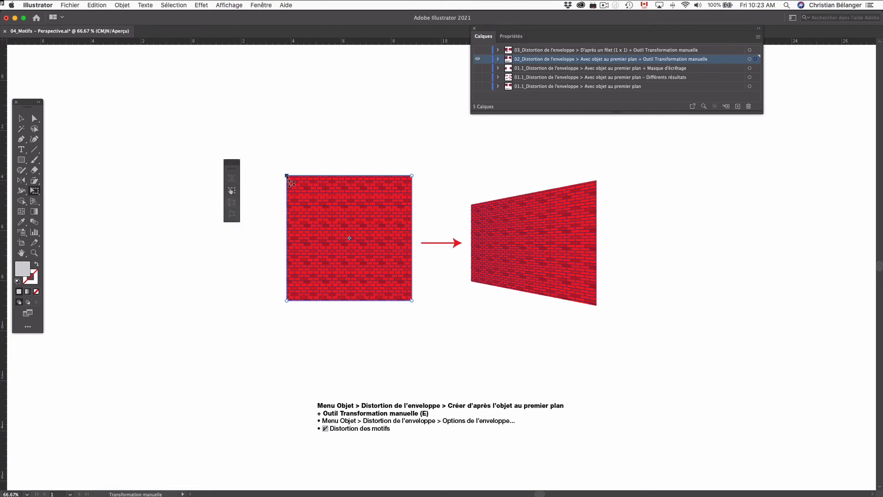
{"action": "left_click_drag", "start_coordinate": [287, 177], "coordinate": [290, 208]}
{"action": "left_click_drag", "start_coordinate": [291, 212], "coordinate": [287, 212]}
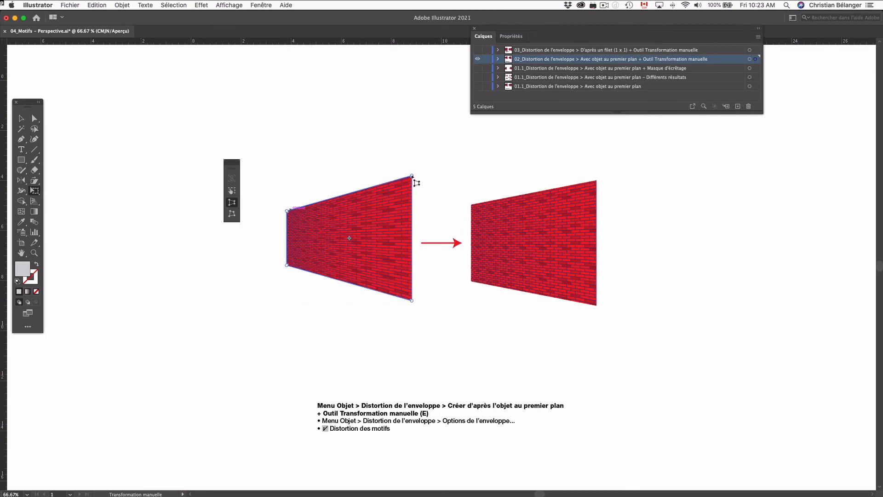
{"action": "left_click_drag", "start_coordinate": [410, 180], "coordinate": [390, 176]}
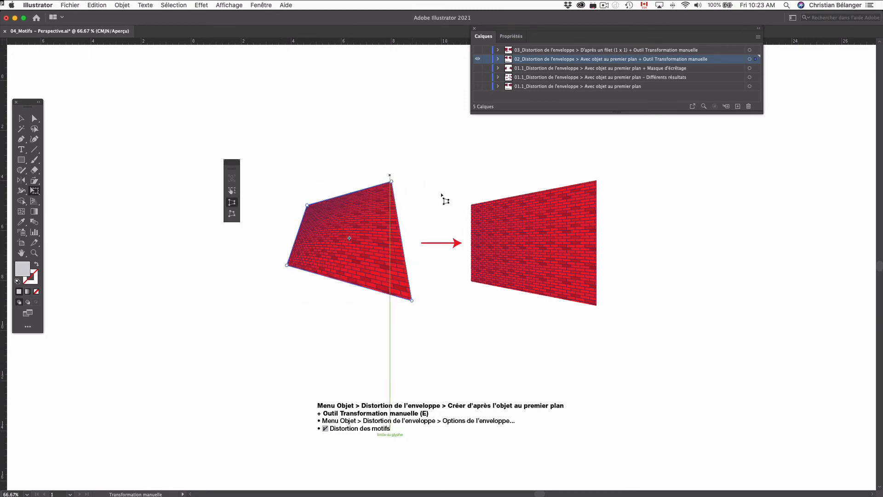
{"action": "key", "text": "super+z"}
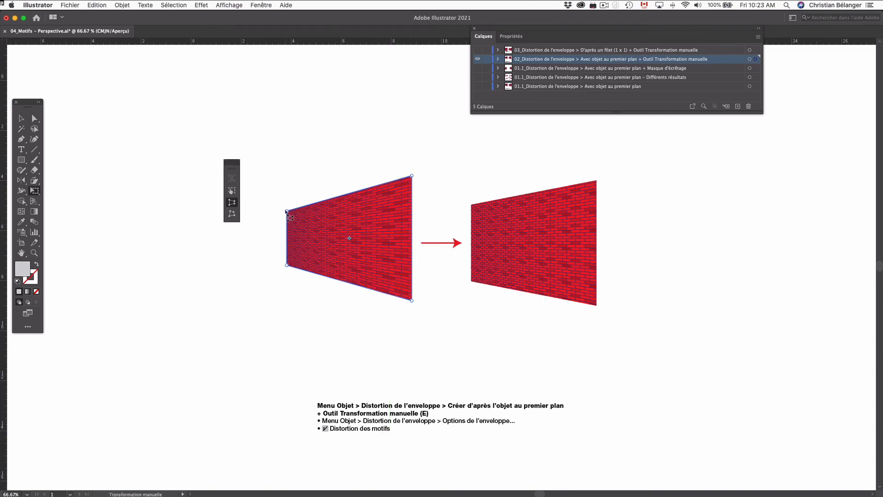
Hide layer 02, show and activate the "03_Distortion de l'enveloppe > D'après un filet (1 x 1)" layer, and switch to Direct Selection
{"action": "left_click", "coordinate": [477, 58]}
{"action": "left_click", "coordinate": [477, 50]}
{"action": "left_click", "coordinate": [538, 50]}
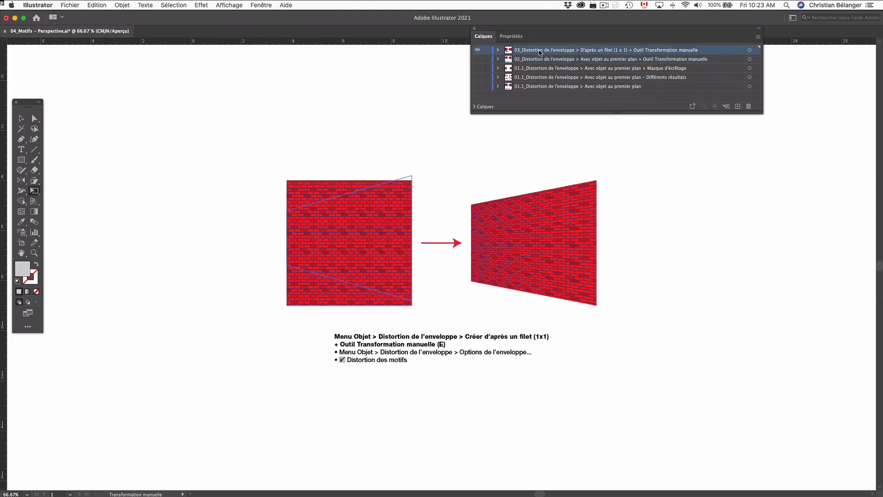
{"action": "key", "text": "a"}
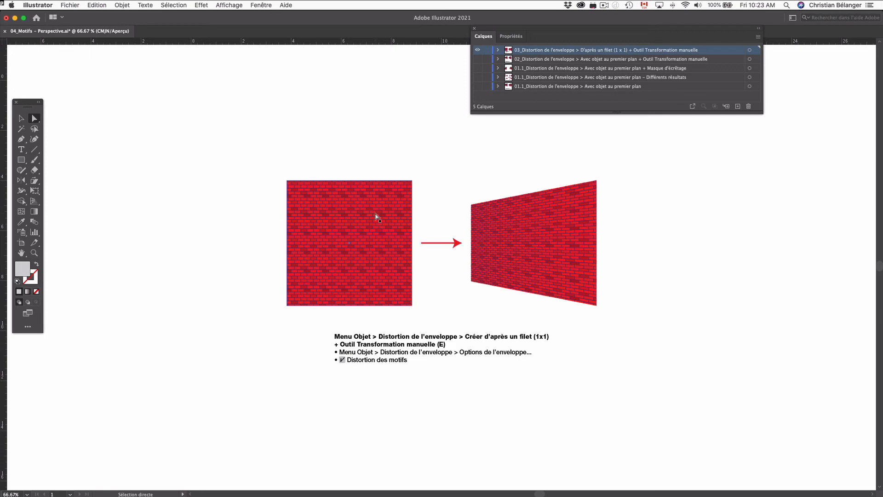
Try moving the brick square up and away from the arrow, undo the move, and deselect the square
{"action": "left_click_drag", "start_coordinate": [382, 221], "coordinate": [352, 190]}
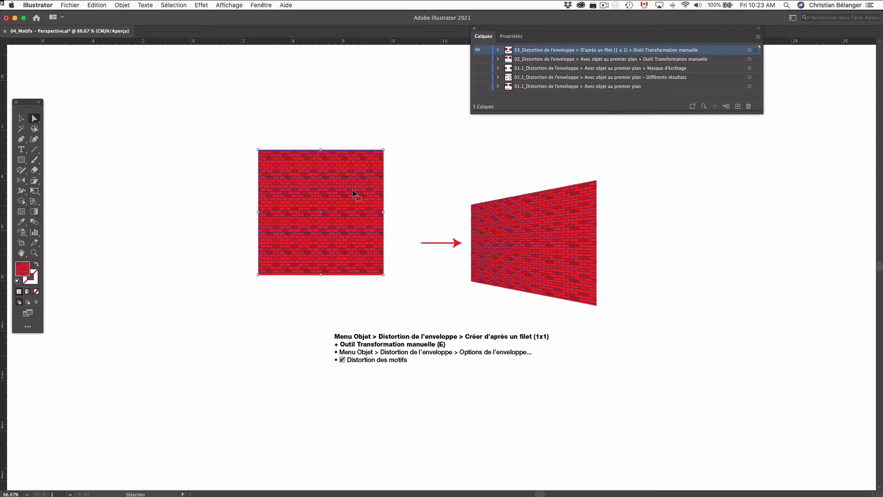
{"action": "key", "text": "super+z"}
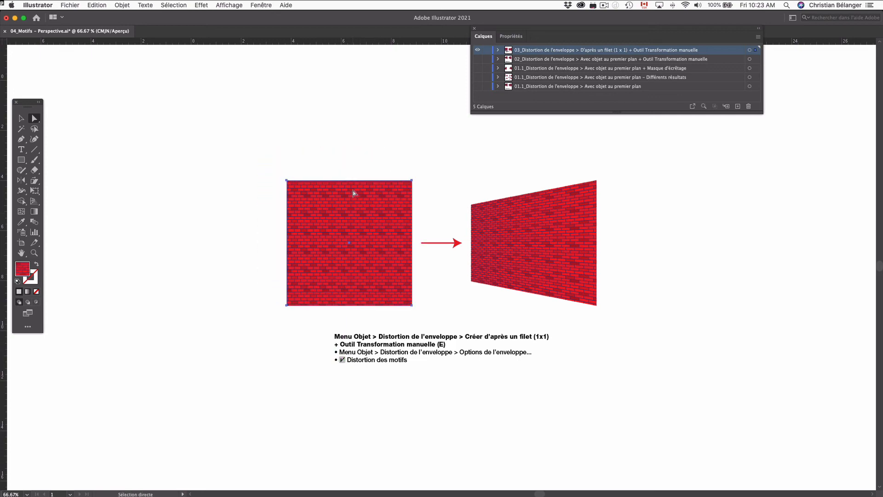
{"action": "left_click", "coordinate": [230, 203]}
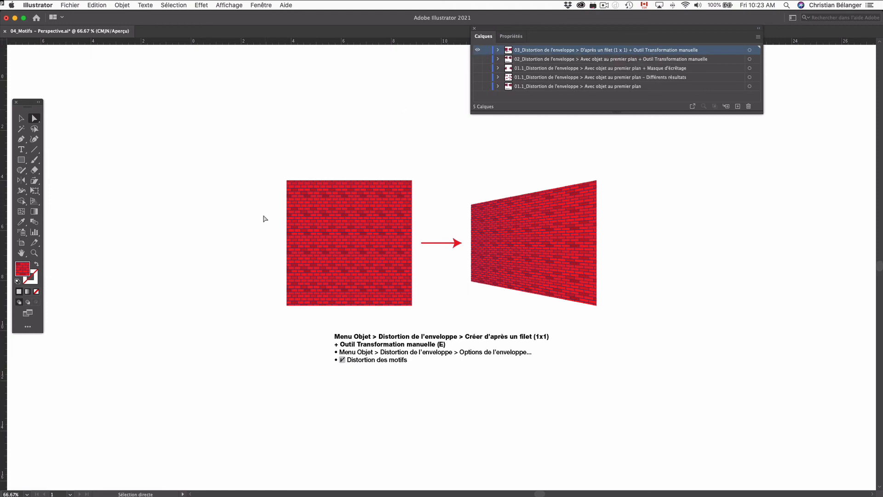
Select the brick square and create an envelope mesh on it with 8 rows and 8 columns
{"action": "left_click", "coordinate": [331, 217]}
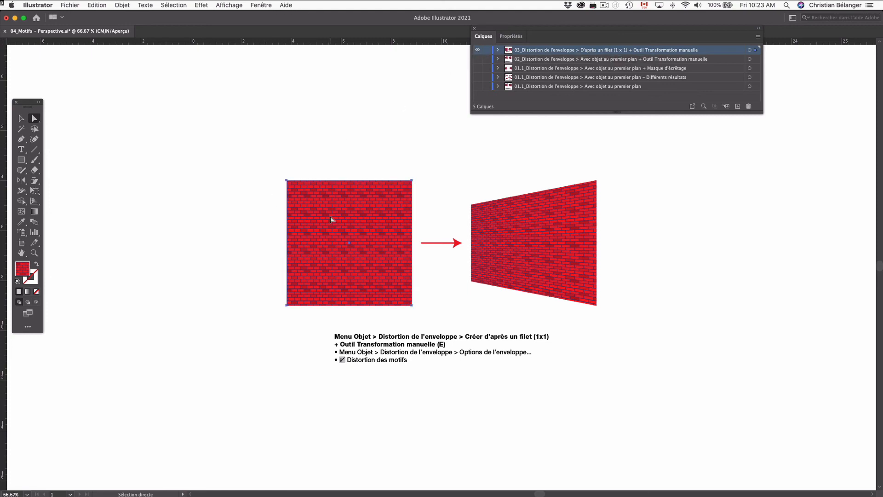
{"action": "left_click", "coordinate": [123, 7]}
{"action": "mouse_move", "coordinate": [160, 238]}
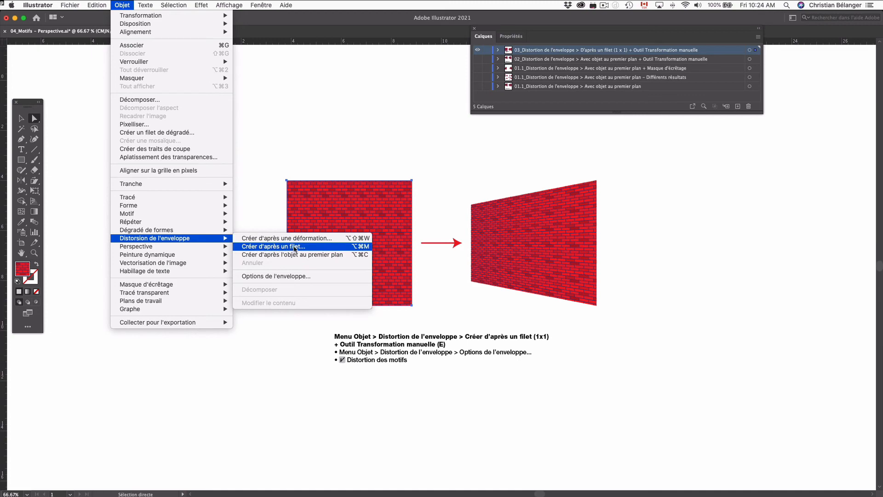
{"action": "left_click", "coordinate": [295, 247]}
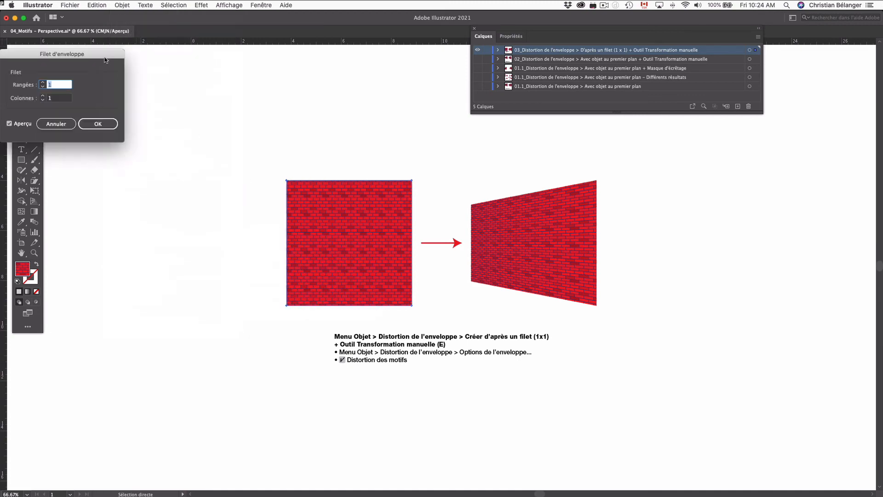
{"action": "left_click_drag", "start_coordinate": [106, 59], "coordinate": [234, 128]}
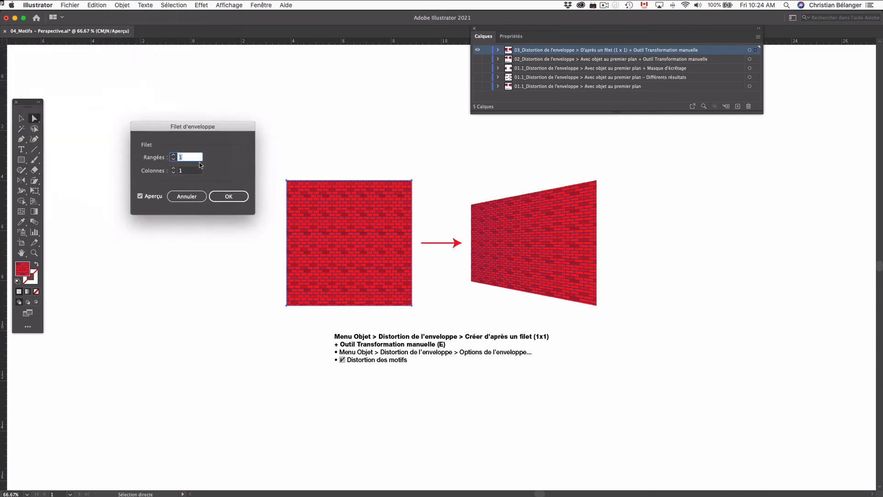
{"action": "type", "text": "8"}
{"action": "key", "text": "Tab"}
{"action": "type", "text": "8"}
{"action": "key", "text": "Tab"}
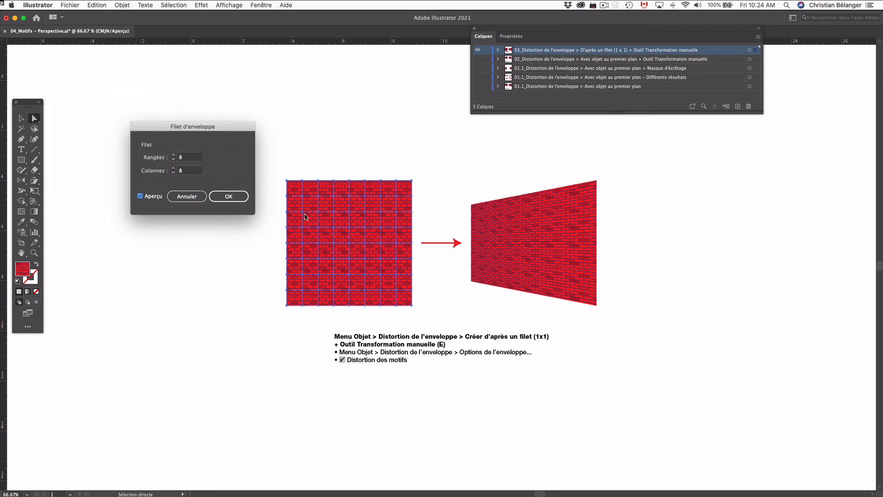
{"action": "left_click", "coordinate": [235, 197]}
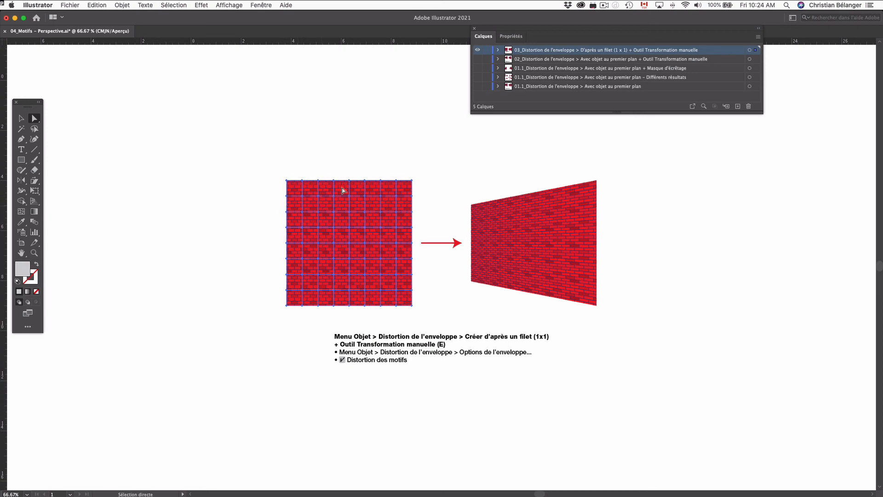
Try pulling single mesh points near the upper-right corner, near the centre and at the lower-left corner, and deselect the brick square
{"action": "mouse_move", "coordinate": [396, 197]}
{"action": "left_mouse_down"}
{"action": "mouse_move", "coordinate": [403, 205]}
{"action": "mouse_move", "coordinate": [392, 204]}
{"action": "left_mouse_up"}
{"action": "key", "text": "super+z"}
{"action": "left_click_drag", "start_coordinate": [332, 242], "coordinate": [327, 251]}
{"action": "left_click_drag", "start_coordinate": [286, 305], "coordinate": [258, 332]}
{"action": "left_click", "coordinate": [190, 202]}
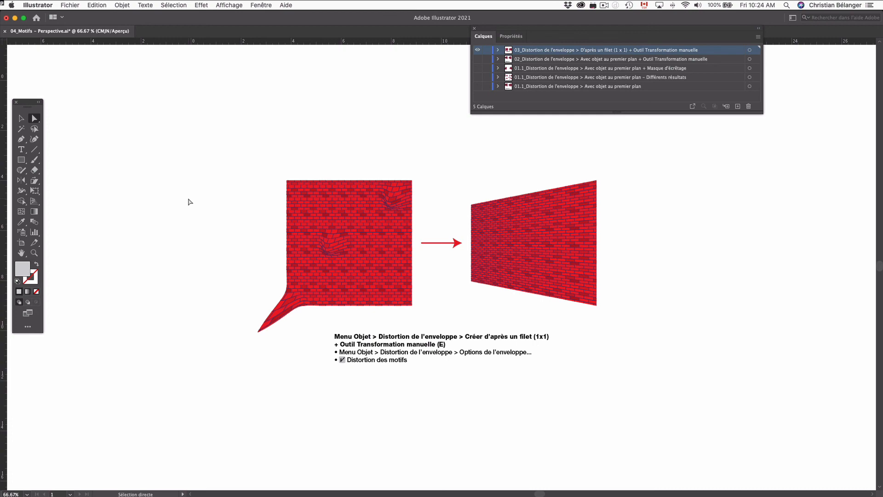
Undo the mesh point moves and the 8 x 8 envelope mesh on the brick square
{"action": "key", "text": "super+z"}
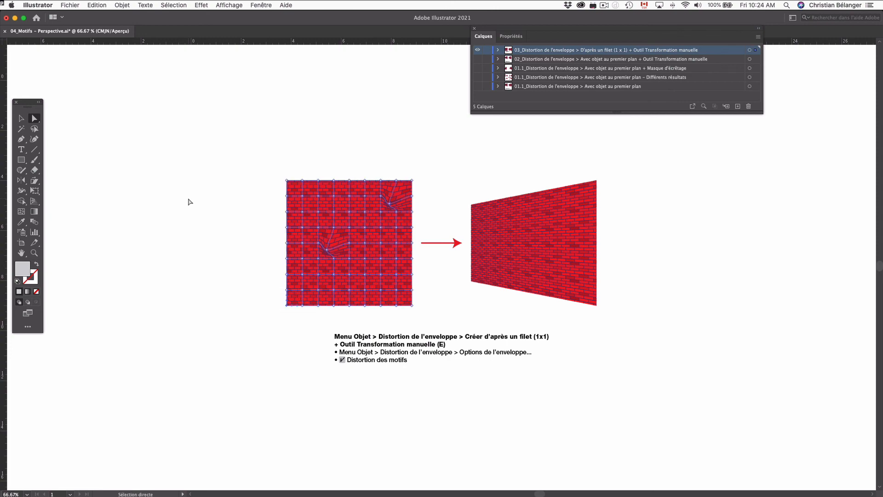
{"action": "key", "text": "super+z"}
{"action": "key", "text": "super+z"}
{"action": "key", "text": "super+z"}
Create an envelope mesh with 1 row and 1 column on the brick square
{"action": "left_click", "coordinate": [122, 5]}
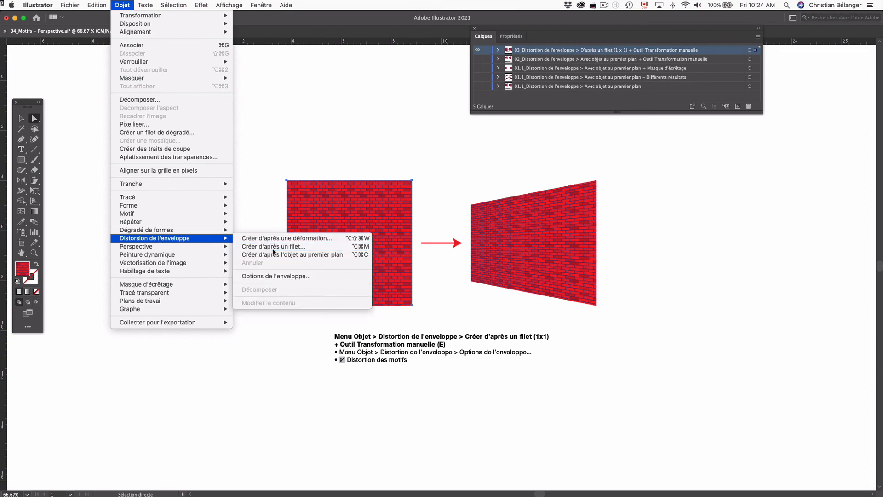
{"action": "left_click", "coordinate": [273, 247]}
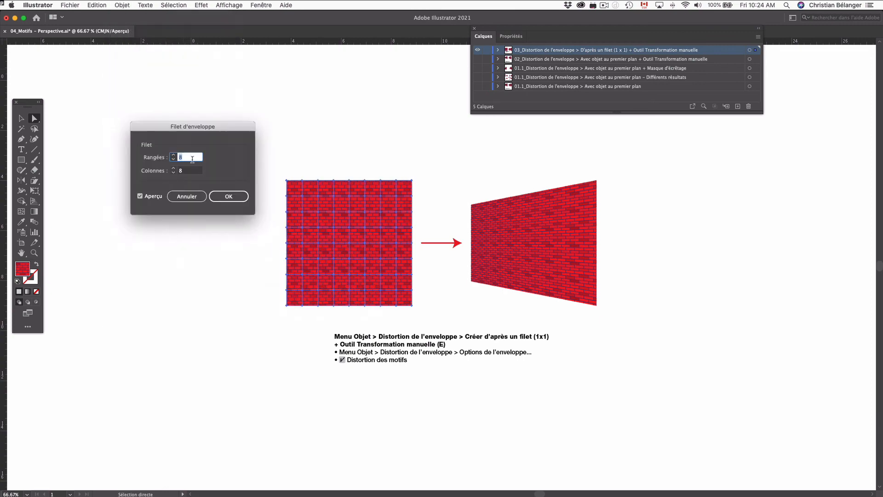
{"action": "type", "text": "1"}
{"action": "key", "text": "Tab"}
{"action": "type", "text": "1"}
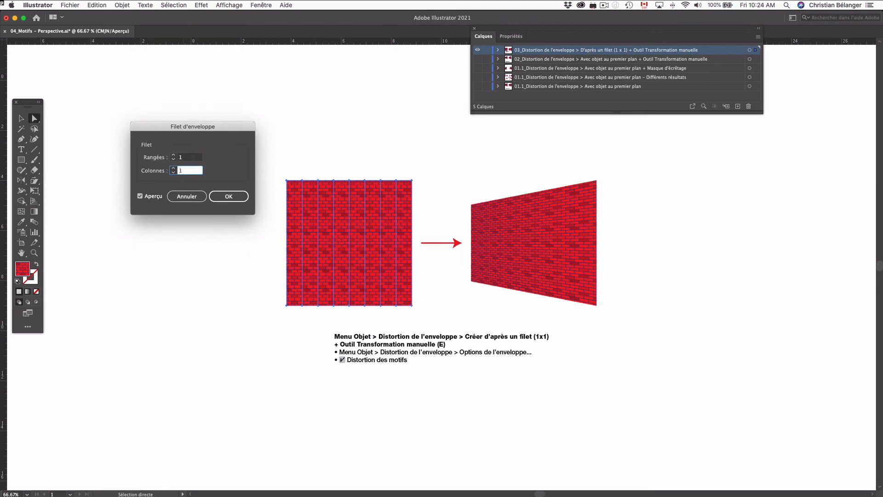
{"action": "key", "text": "Return"}
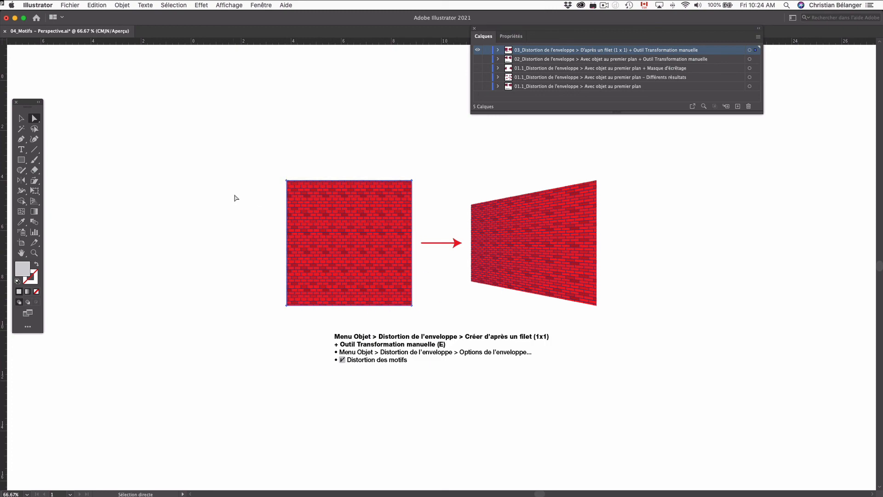
Try warping the brick square by moving its upper-left mesh corner and direction handles, and undo the changes
{"action": "left_click_drag", "start_coordinate": [255, 158], "coordinate": [323, 119]}
{"action": "left_click_drag", "start_coordinate": [321, 260], "coordinate": [208, 187]}
{"action": "key", "text": "cmd+z"}
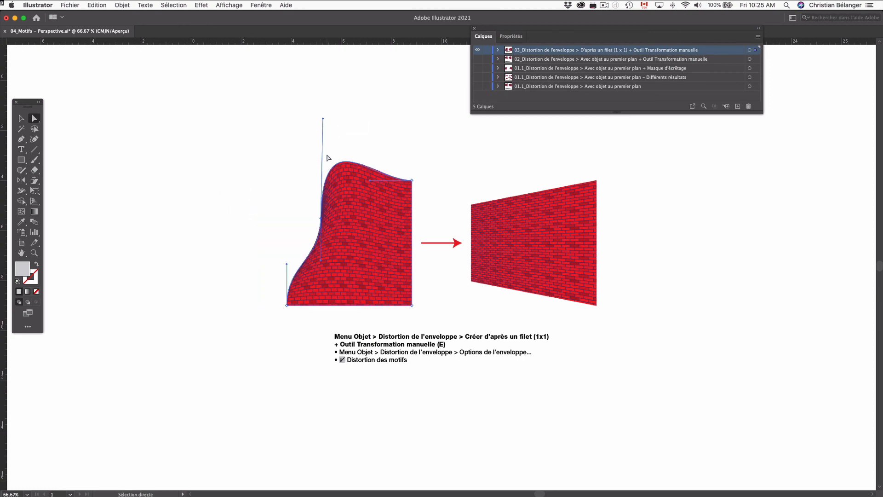
{"action": "left_click", "coordinate": [282, 192]}
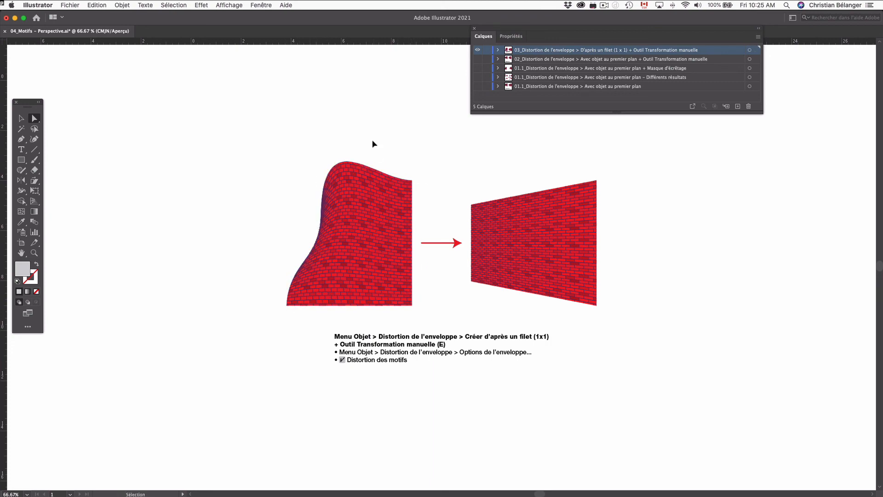
{"action": "key", "text": "cmd+z"}
{"action": "key", "text": "cmd+z"}
Try shifting both upper mesh corners of the brick square down and to the left, and undo the moves
{"action": "left_click_drag", "start_coordinate": [262, 159], "coordinate": [391, 202]}
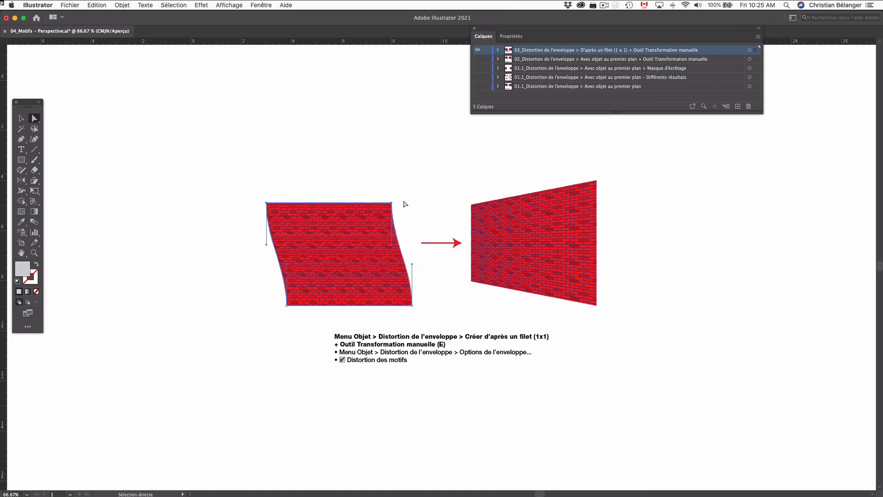
{"action": "left_click_drag", "start_coordinate": [266, 202], "coordinate": [238, 200]}
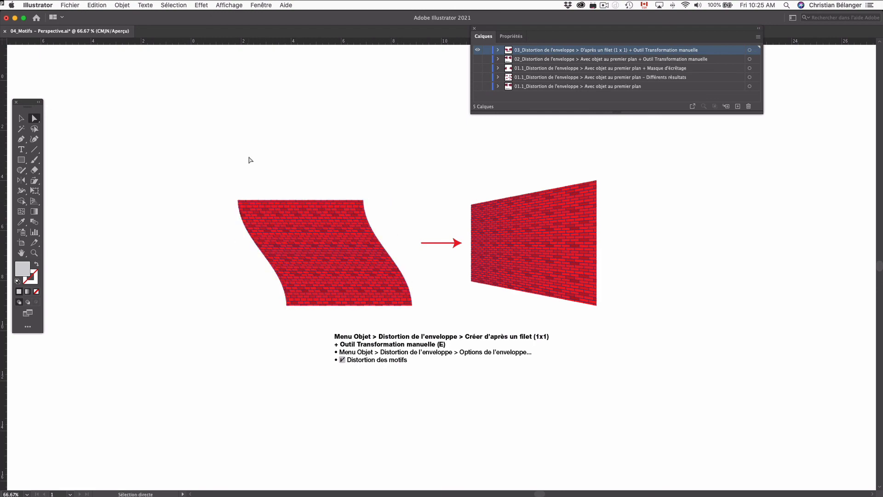
{"action": "key", "text": "super+z"}
{"action": "key", "text": "super+z"}
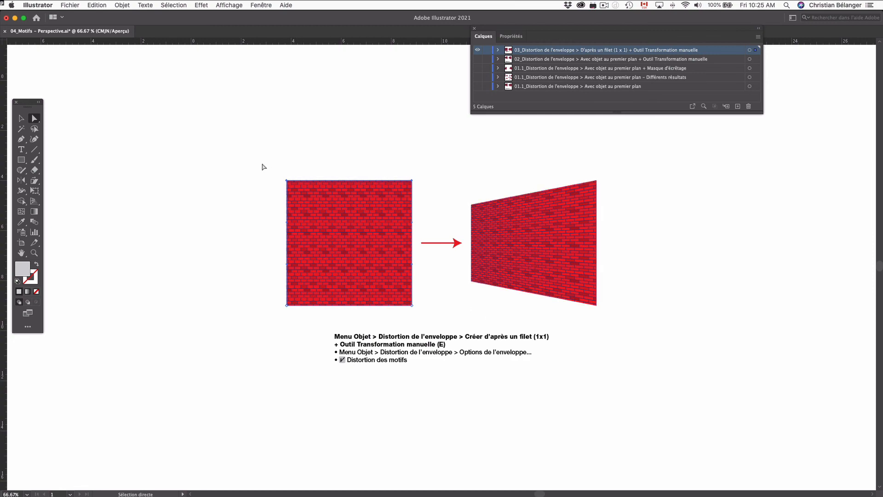
Select all the mesh points and narrow the brick square's left side with the Free Transform tool's perspective distortion
{"action": "left_click_drag", "start_coordinate": [264, 166], "coordinate": [416, 318]}
{"action": "key", "text": "e"}
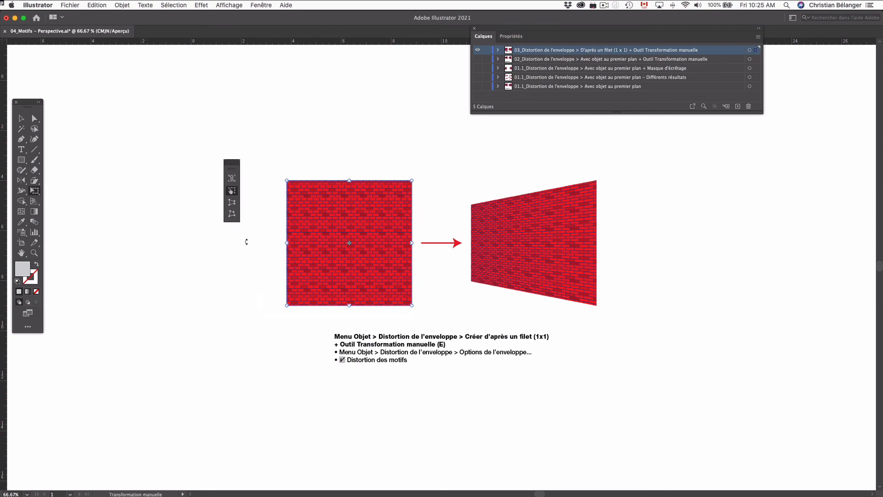
{"action": "left_click", "coordinate": [232, 205]}
{"action": "left_click_drag", "start_coordinate": [287, 181], "coordinate": [287, 209]}
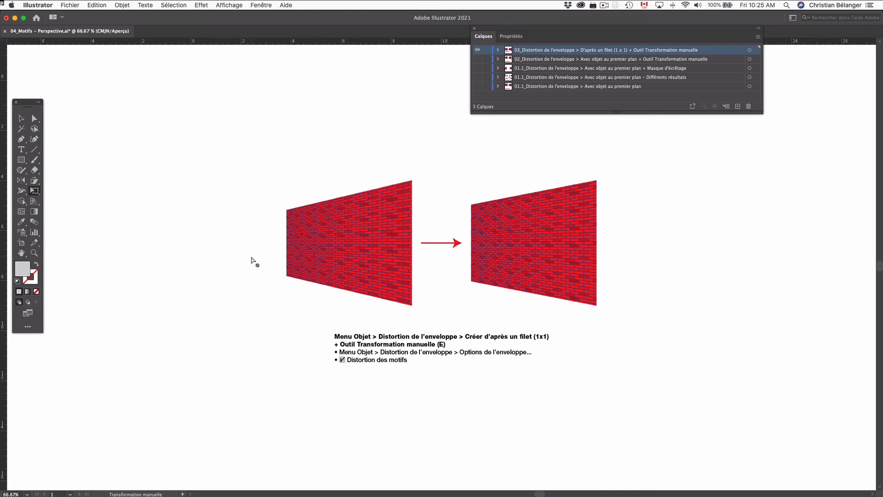